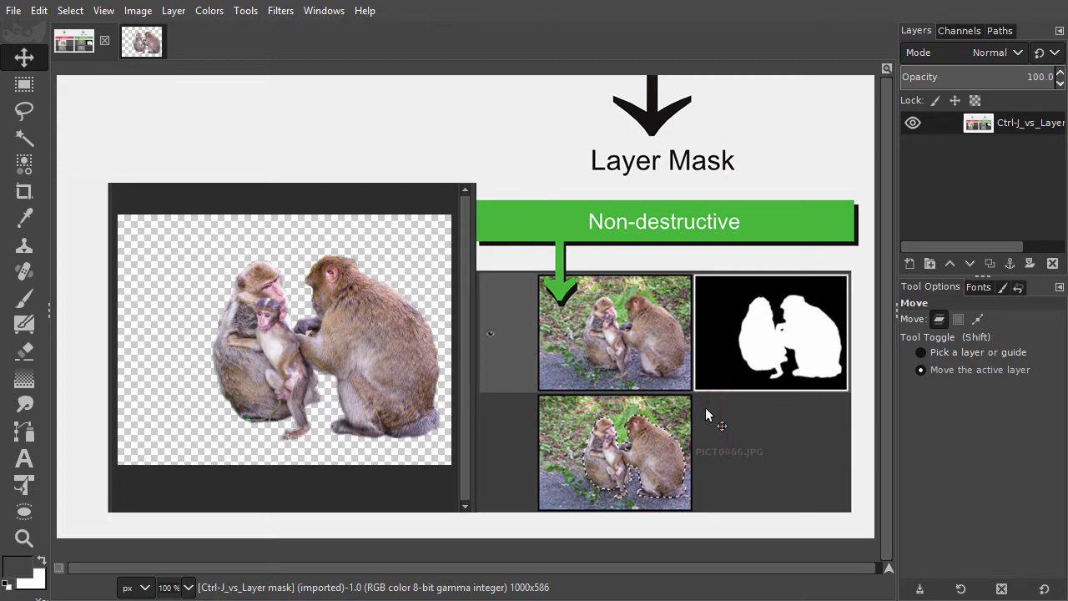
Step: Switch to the Monkeys_twig.xcf image showing the monkeys cut out on transparency
{"action": "left_click", "coordinate": [137, 44]}
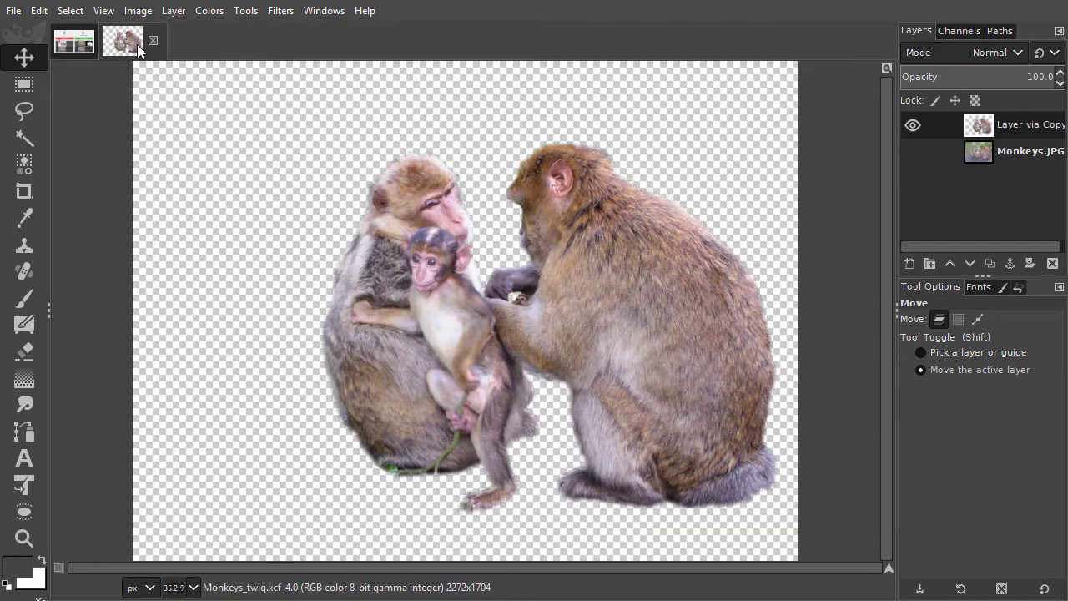
Step: Load Layer via Copy's alpha as a selection, hide that layer, and show Monkeys.JPG
{"action": "key", "text": "alt"}
{"action": "left_click", "coordinate": [982, 128], "text": "alt"}
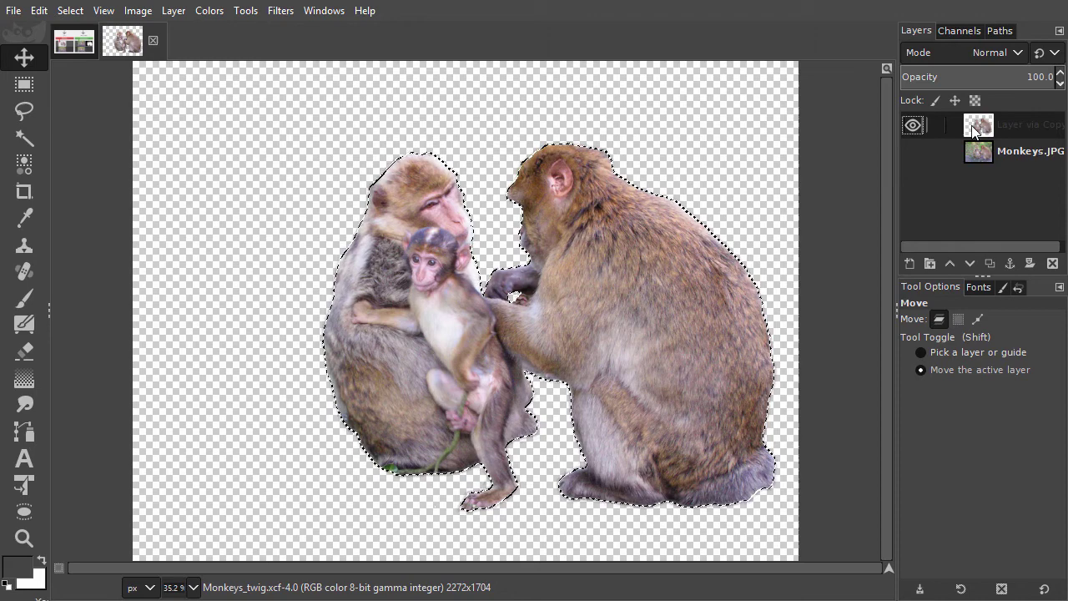
{"action": "left_click", "coordinate": [913, 126]}
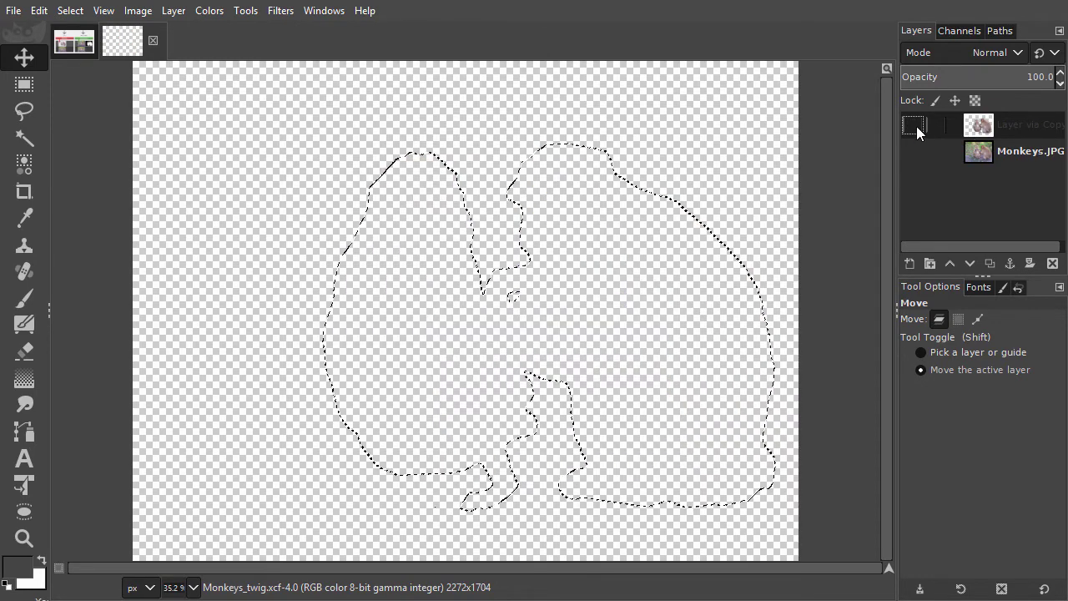
{"action": "left_click", "coordinate": [979, 150], "text": "alt"}
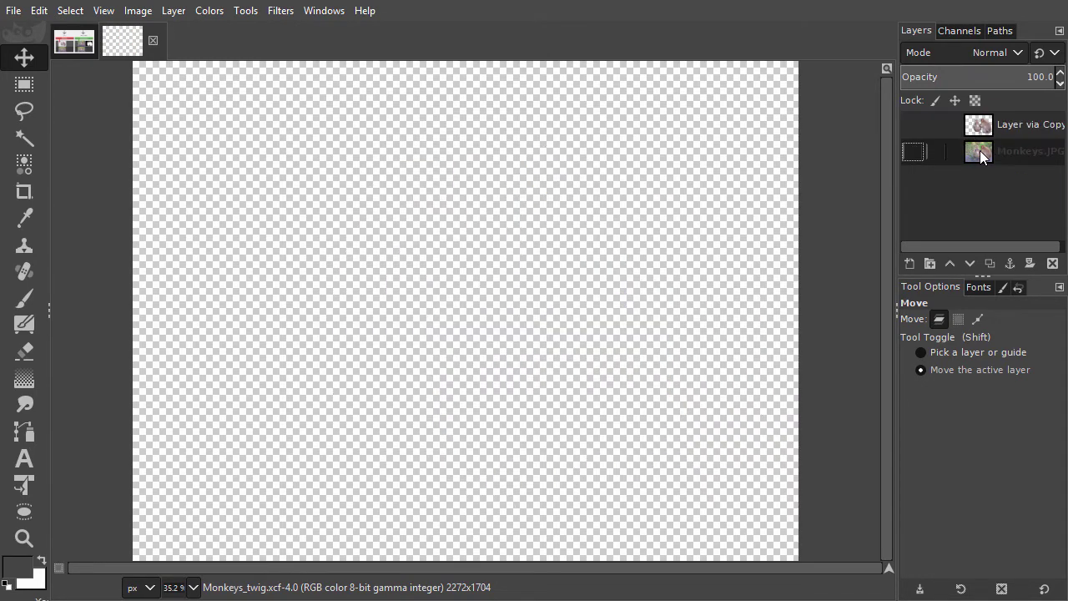
{"action": "left_click", "coordinate": [913, 152]}
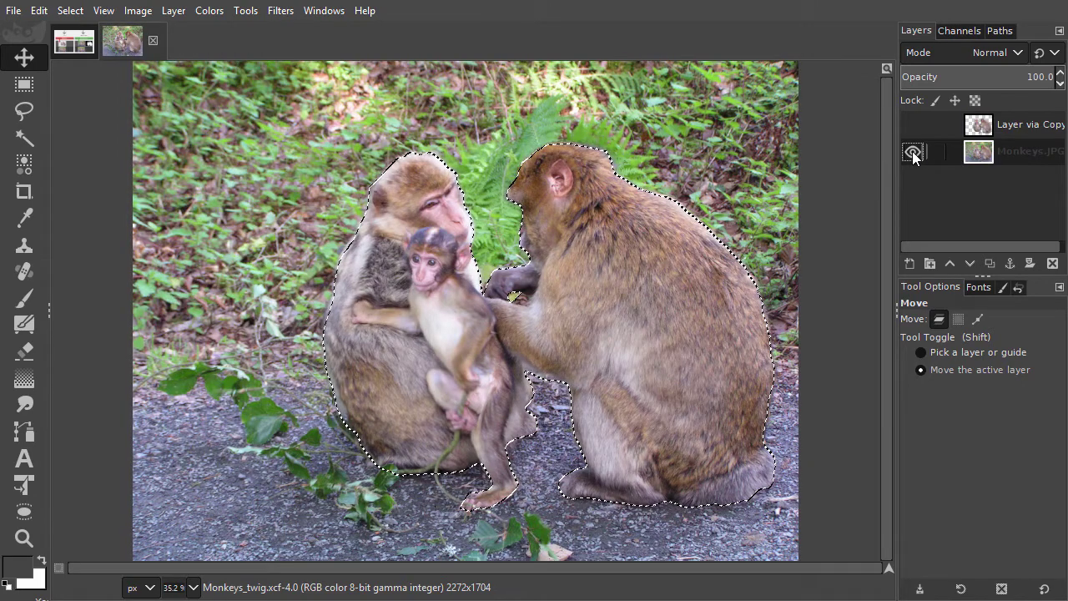
Step: Add a layer mask initialized from the Selection to the Monkeys.JPG layer
{"action": "right_click", "coordinate": [985, 159]}
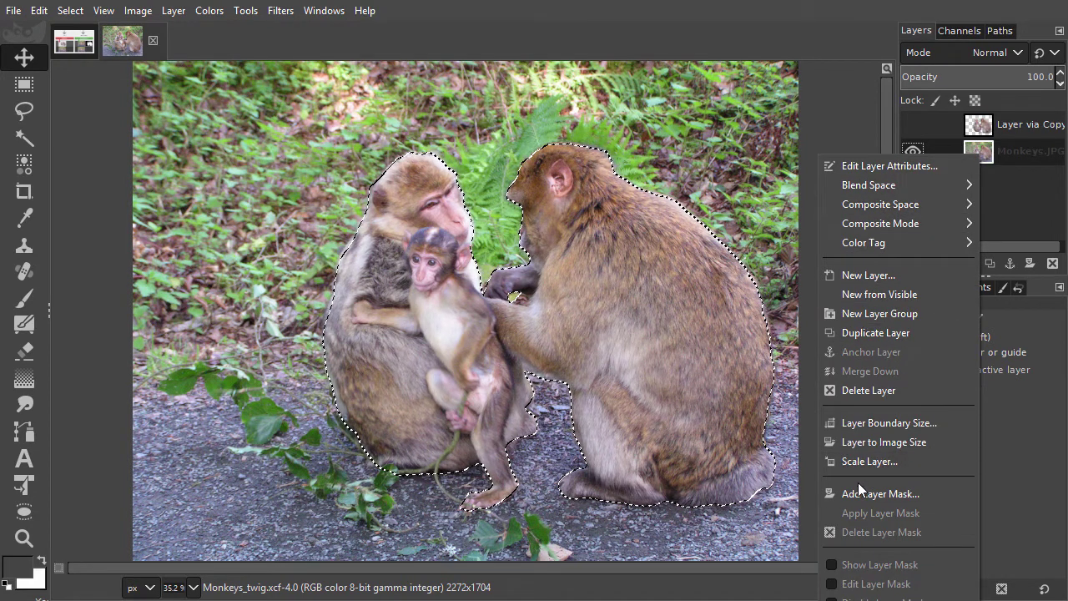
{"action": "left_click", "coordinate": [941, 495]}
{"action": "left_click_drag", "start_coordinate": [948, 376], "coordinate": [936, 200]}
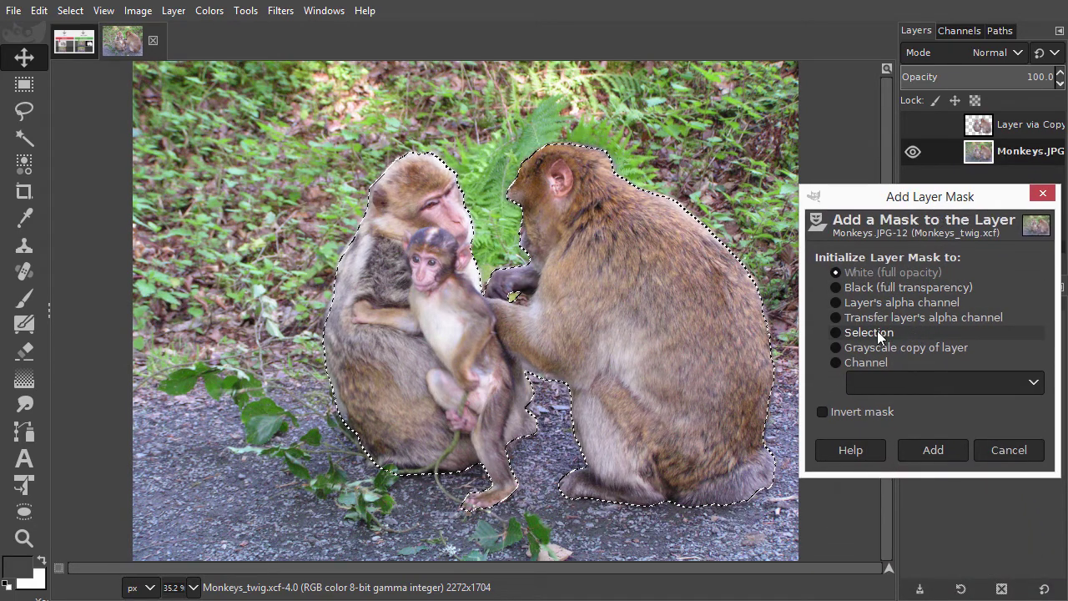
{"action": "left_click", "coordinate": [834, 334]}
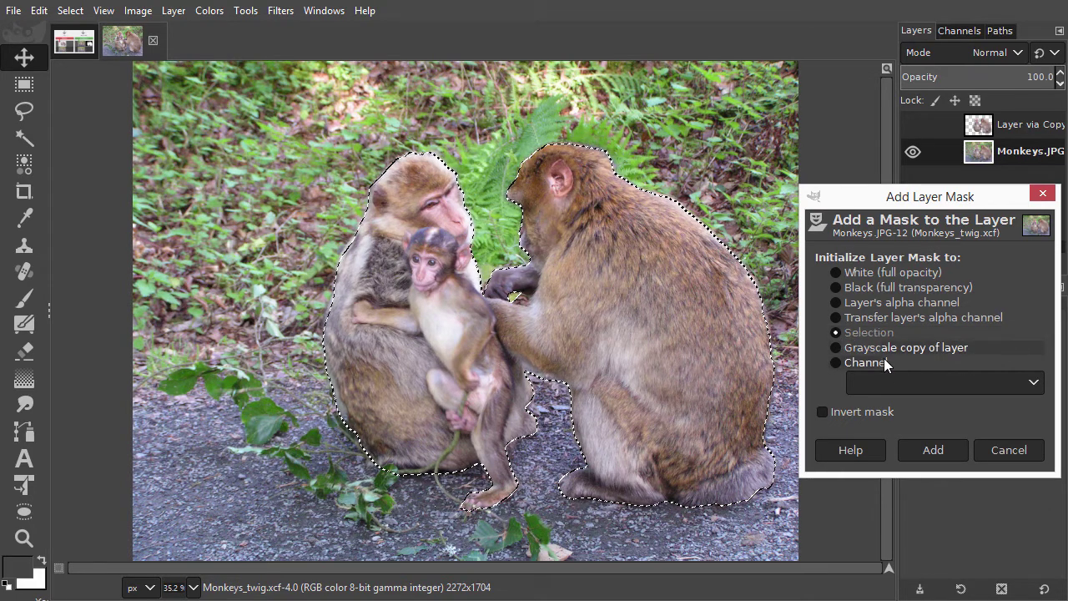
{"action": "left_click", "coordinate": [934, 448]}
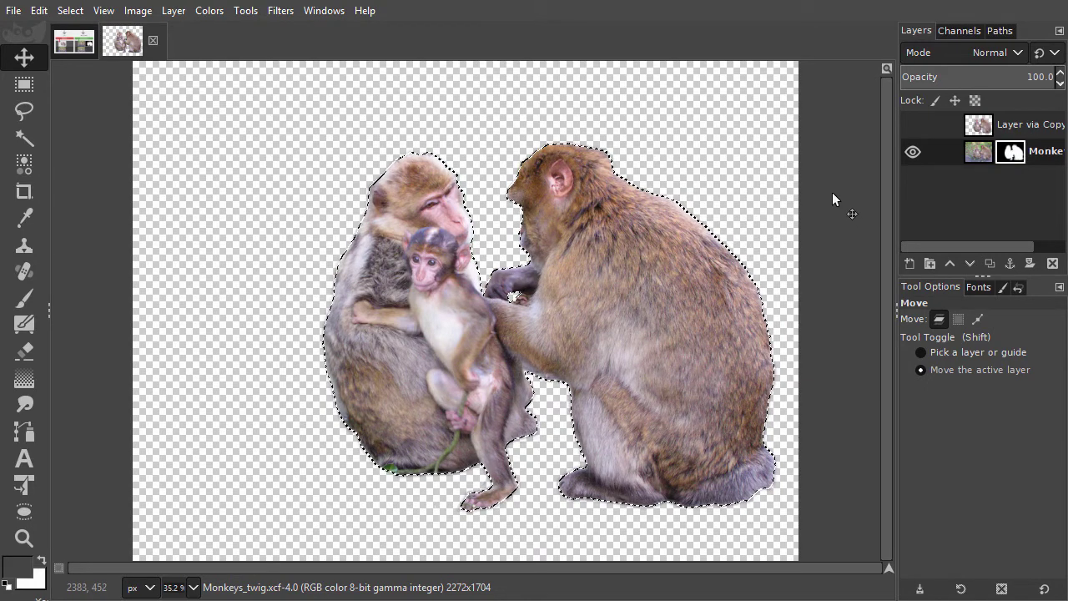
Step: Clear the selection and view Layer via Copy instead of the masked Monkeys layer
{"action": "key", "text": "shift+p"}
{"action": "key", "text": "ctrl+shift+a"}
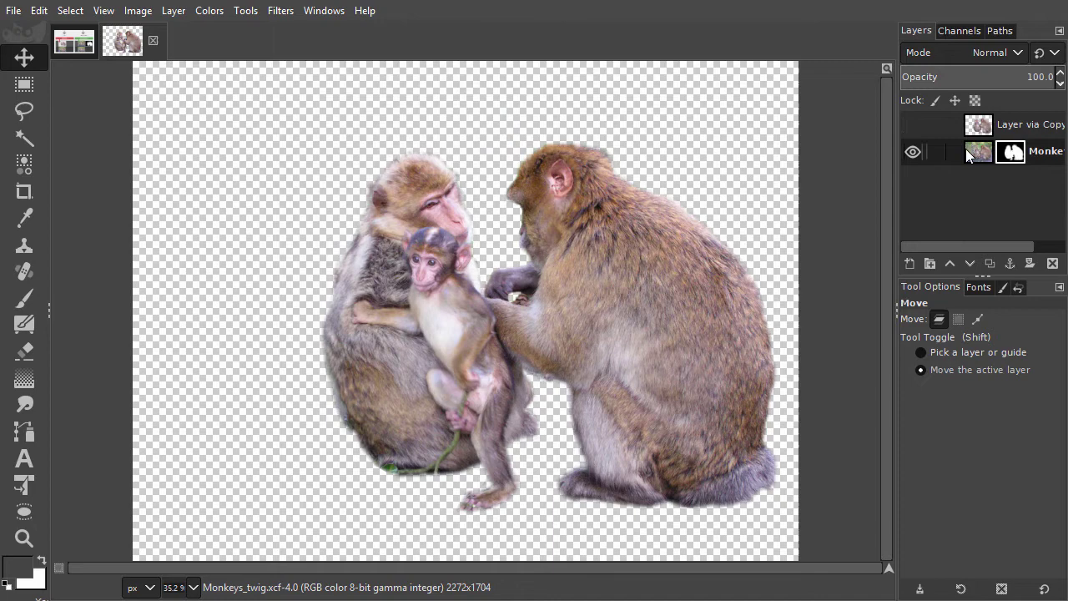
{"action": "left_click", "coordinate": [913, 152]}
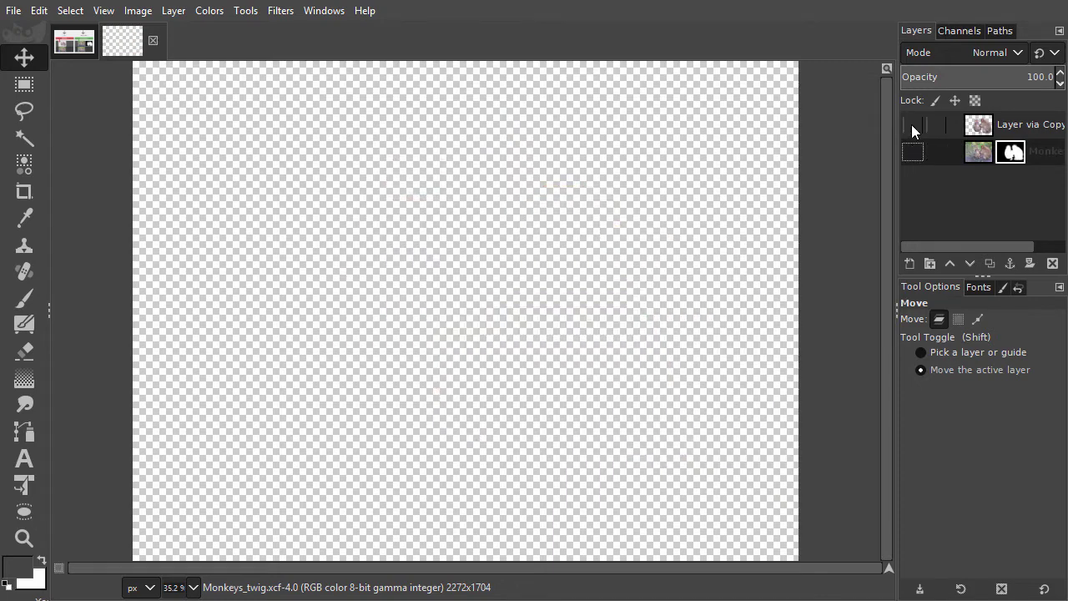
{"action": "left_click", "coordinate": [913, 125]}
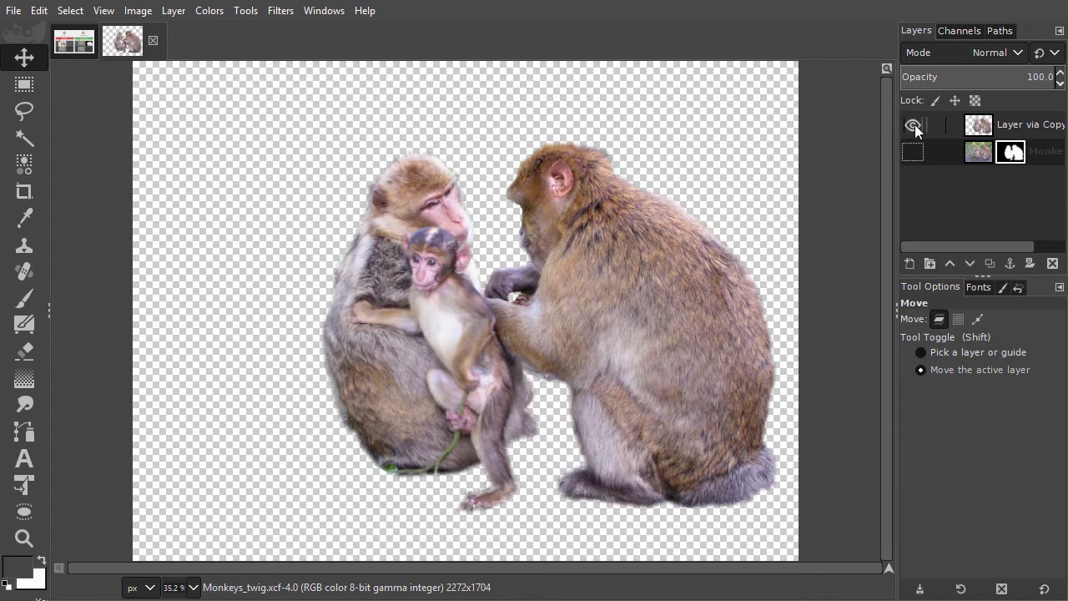
Step: Show the masked Monkeys layer again with Layer via Copy hidden but active
{"action": "left_click", "coordinate": [913, 125]}
{"action": "left_click", "coordinate": [913, 152]}
{"action": "left_click_drag", "start_coordinate": [970, 156], "coordinate": [1005, 161]}
{"action": "left_click", "coordinate": [976, 127]}
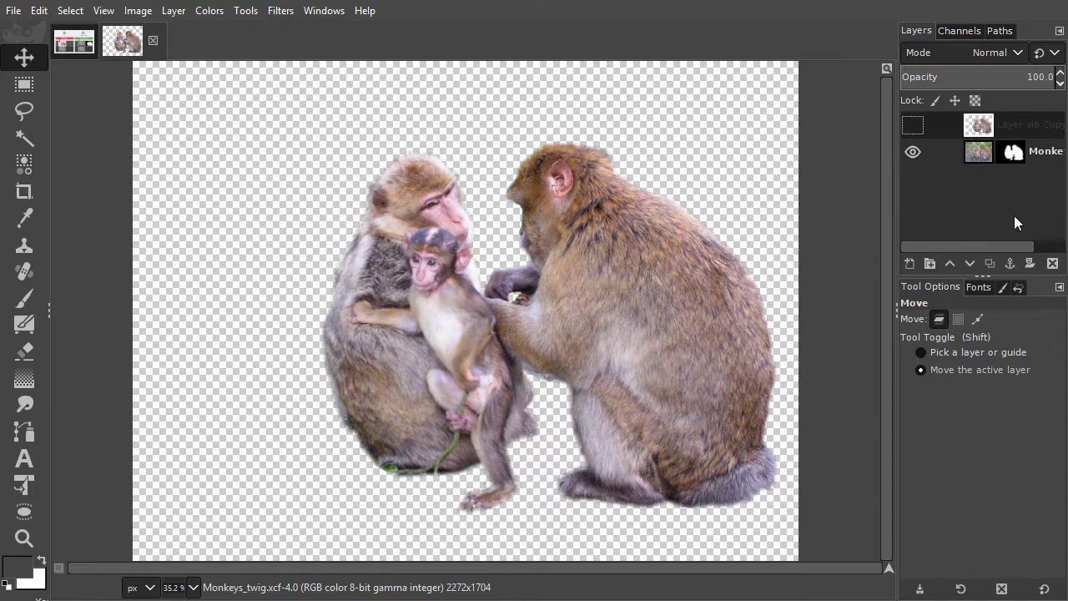
Step: Delete Layer via Copy and turn the twig path into a selection
{"action": "left_click", "coordinate": [1052, 262]}
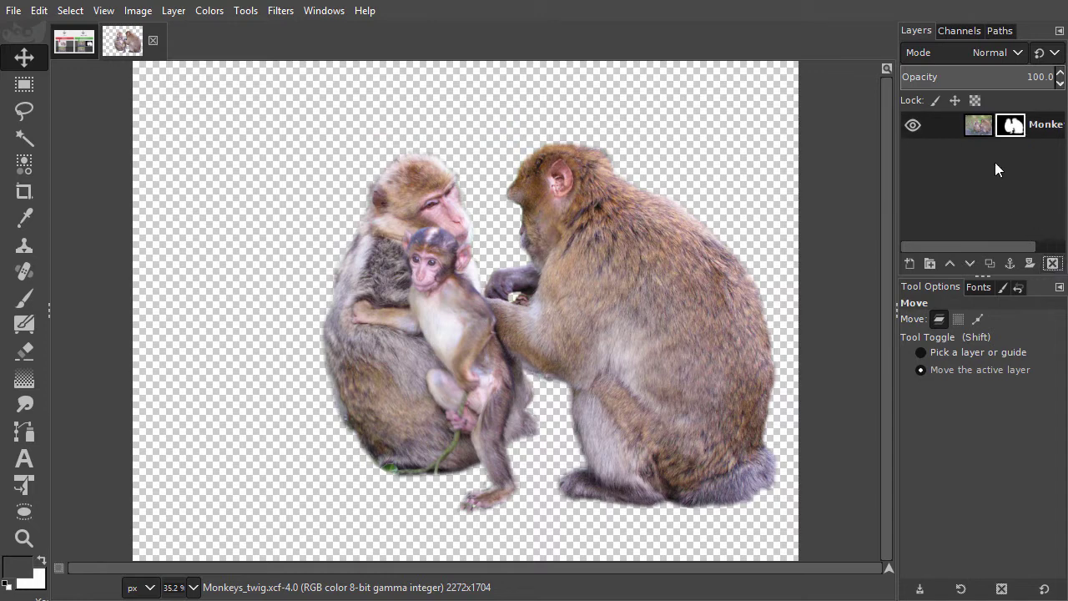
{"action": "left_click", "coordinate": [998, 32]}
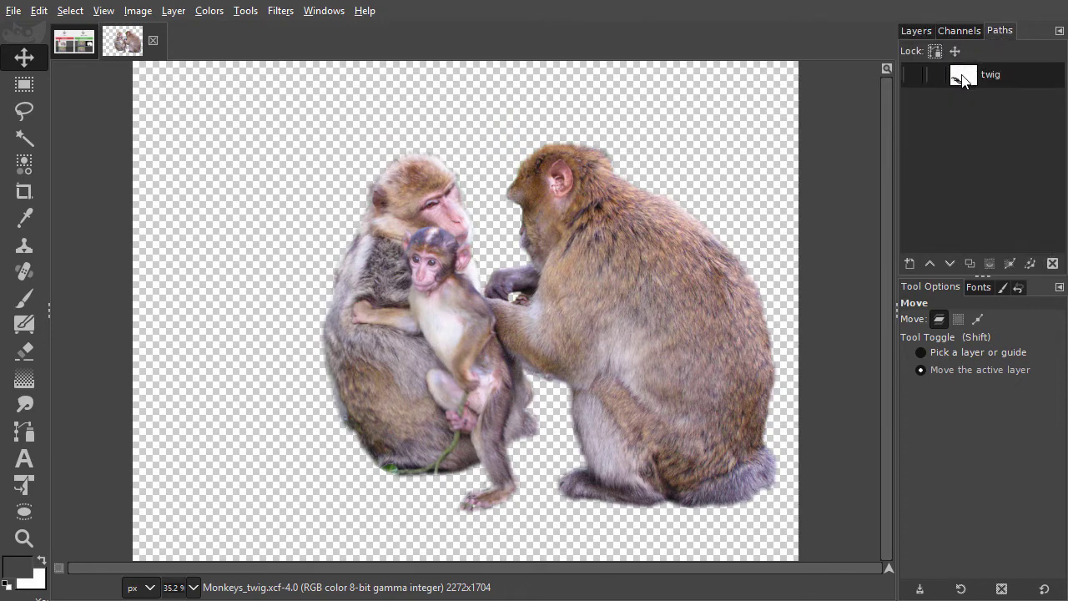
{"action": "left_click", "coordinate": [962, 77], "text": "alt"}
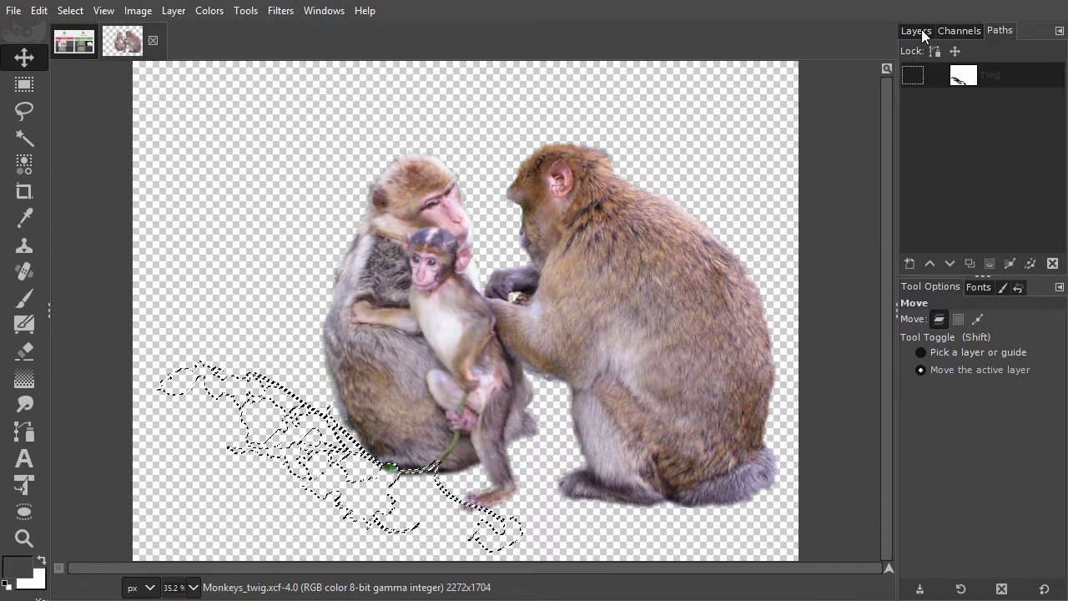
{"action": "left_click", "coordinate": [922, 33]}
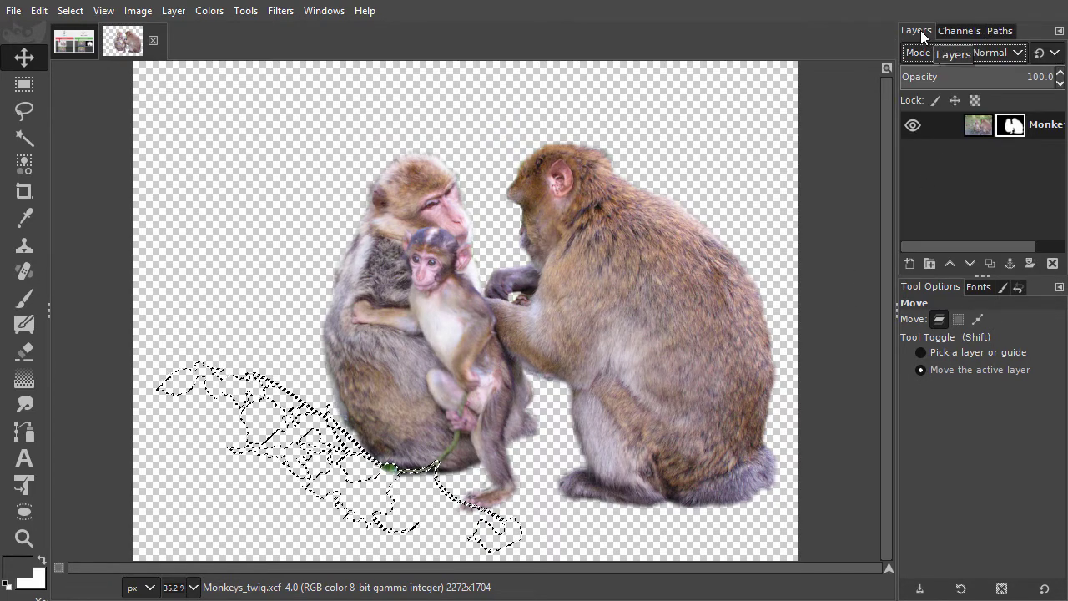
{"action": "left_click", "coordinate": [977, 127]}
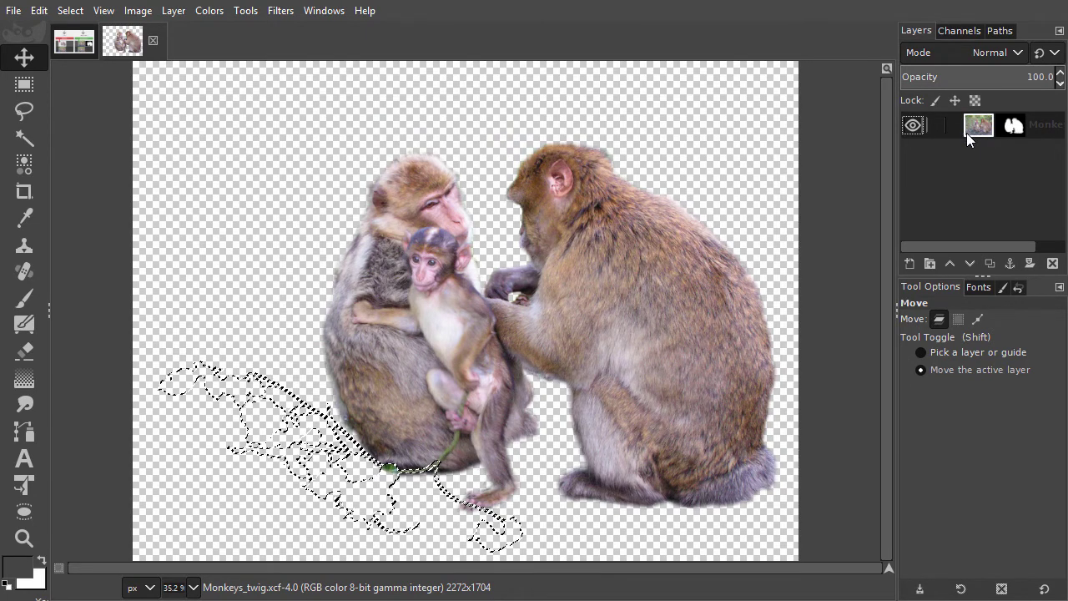
Step: Fill the twig selection with white on the Monkeys.JPG mask, then deselect
{"action": "left_click", "coordinate": [1012, 130]}
{"action": "key", "text": "ctrl+period"}
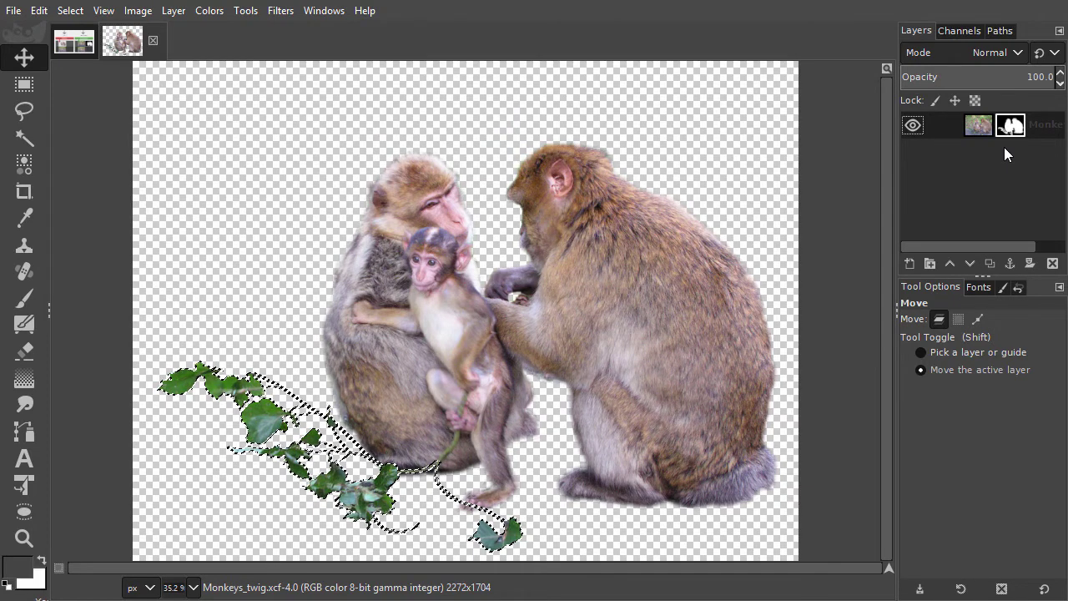
{"action": "key", "text": "ctrl+shift+a"}
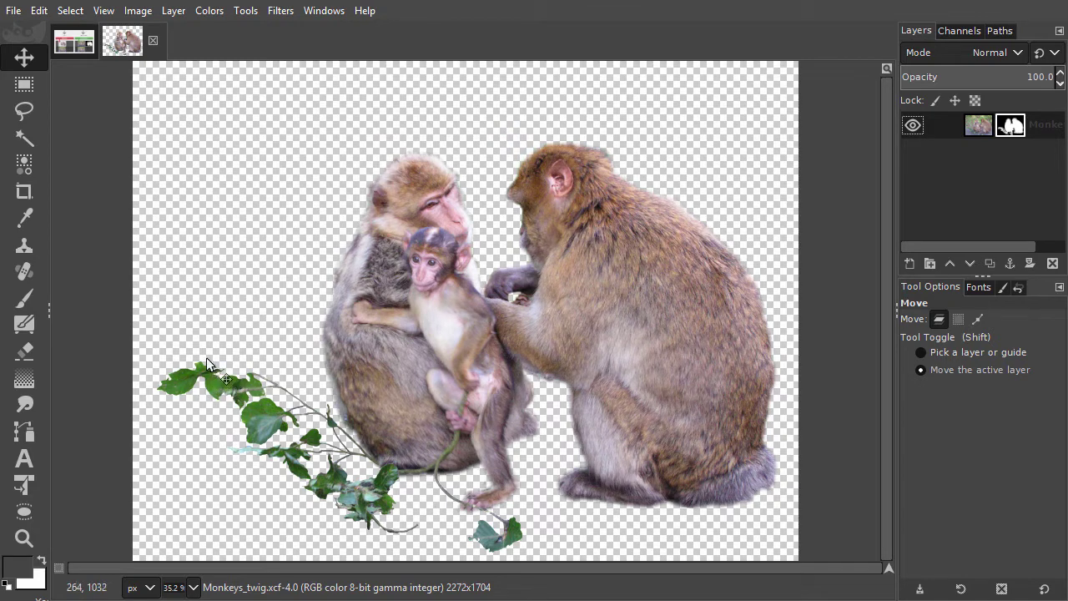
Step: Set the Paintbrush to hardness 0 and size 50 with default black/white colours
{"action": "key", "text": "p"}
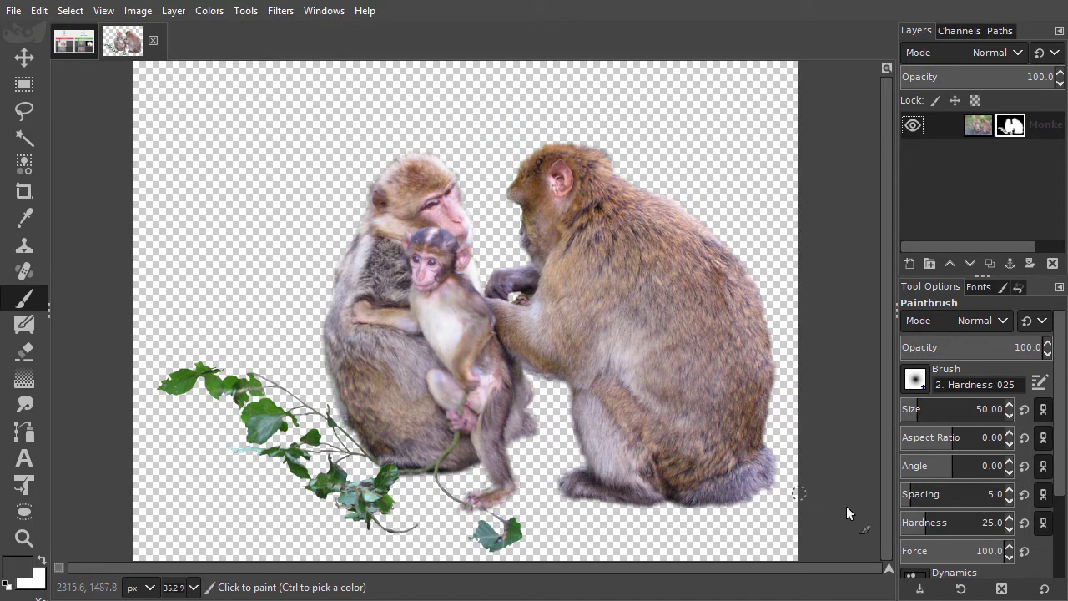
{"action": "left_click_drag", "start_coordinate": [920, 521], "coordinate": [896, 522]}
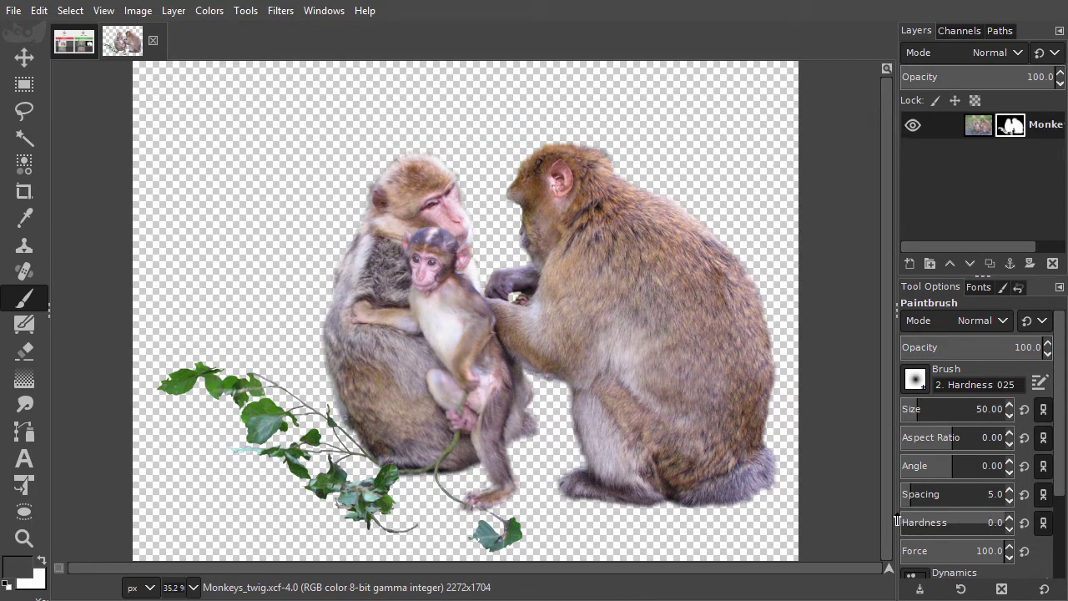
{"action": "key", "text": "bracketright"}
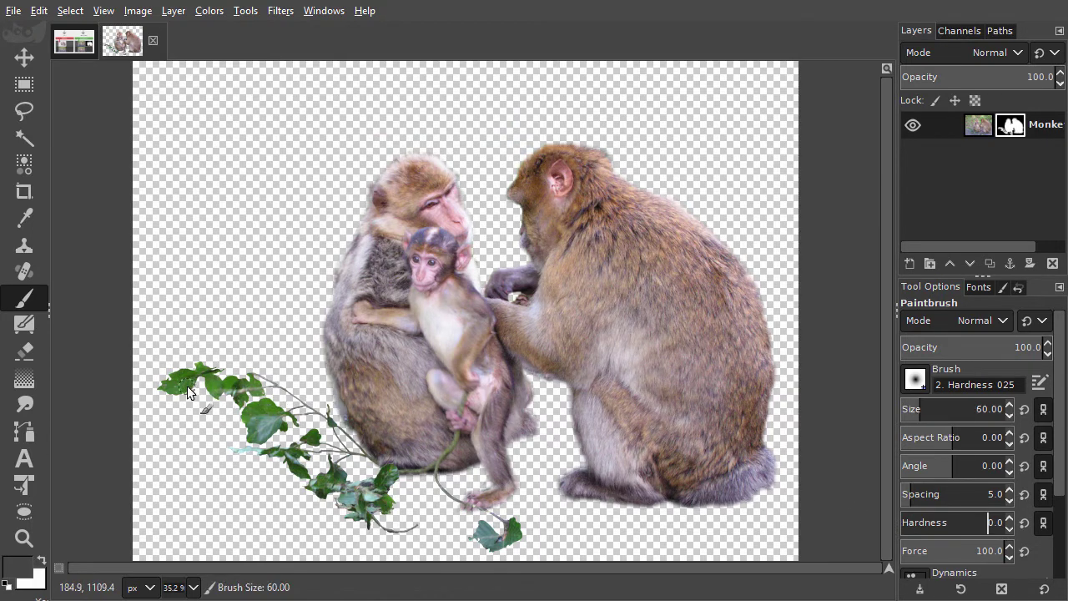
{"action": "key", "text": "bracketleft"}
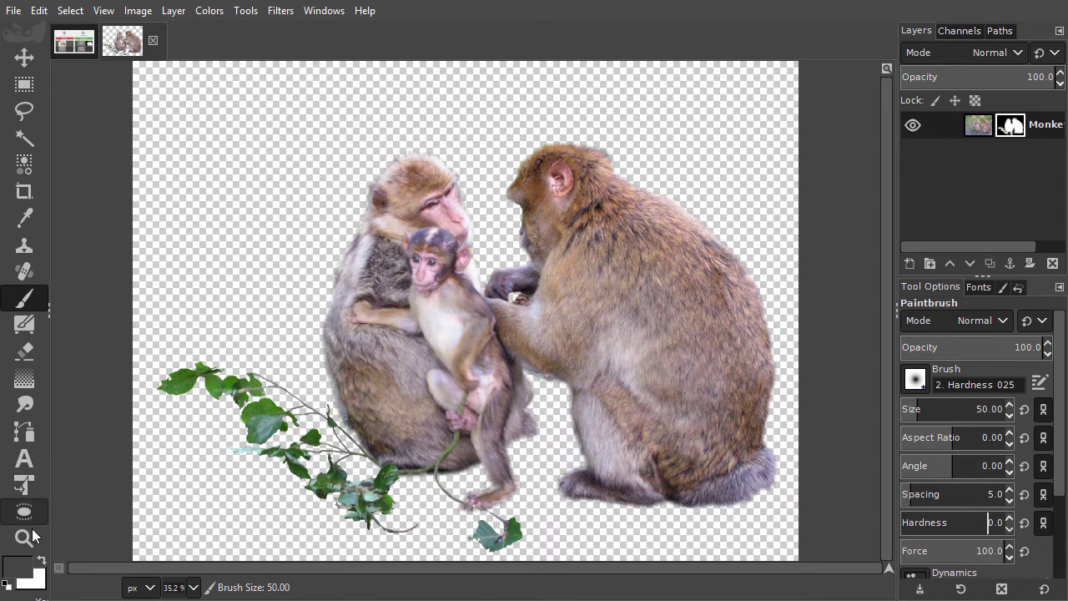
{"action": "left_click", "coordinate": [7, 585]}
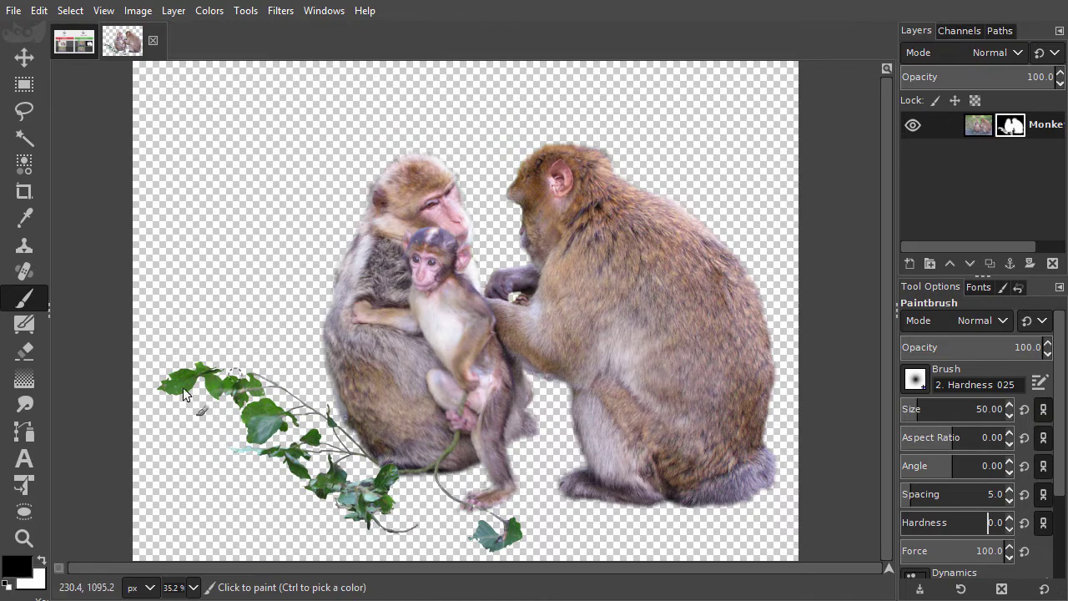
Step: Zoom in and paint black on the mask to fade the leftmost leaf's left tip
{"action": "scroll", "coordinate": [150, 405], "scroll_direction": "up", "scroll_amount": 4}
{"action": "scroll", "coordinate": [163, 410], "scroll_direction": "up", "scroll_amount": 1}
{"action": "mouse_move", "coordinate": [171, 361]}
{"action": "left_mouse_down"}
{"action": "mouse_move", "coordinate": [159, 299]}
{"action": "mouse_move", "coordinate": [228, 375]}
{"action": "mouse_move", "coordinate": [211, 326]}
{"action": "mouse_move", "coordinate": [170, 272]}
{"action": "mouse_move", "coordinate": [243, 338]}
{"action": "mouse_move", "coordinate": [267, 383]}
{"action": "mouse_move", "coordinate": [230, 282]}
{"action": "mouse_move", "coordinate": [192, 249]}
{"action": "mouse_move", "coordinate": [238, 289]}
{"action": "mouse_move", "coordinate": [303, 381]}
{"action": "mouse_move", "coordinate": [245, 250]}
{"action": "mouse_move", "coordinate": [221, 231]}
{"action": "mouse_move", "coordinate": [270, 262]}
{"action": "mouse_move", "coordinate": [346, 379]}
{"action": "mouse_move", "coordinate": [312, 280]}
{"action": "mouse_move", "coordinate": [272, 235]}
{"action": "mouse_move", "coordinate": [221, 233]}
{"action": "mouse_move", "coordinate": [234, 372]}
{"action": "left_mouse_up"}
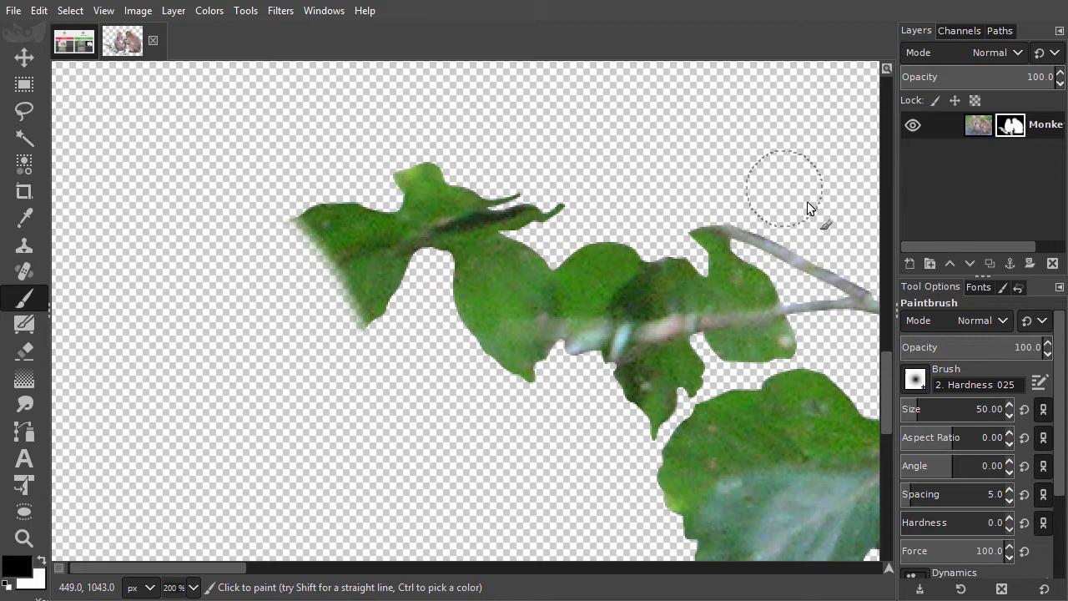
Step: Duplicate the masked Monkeys layer and delete the copy's layer mask
{"action": "left_click", "coordinate": [988, 265]}
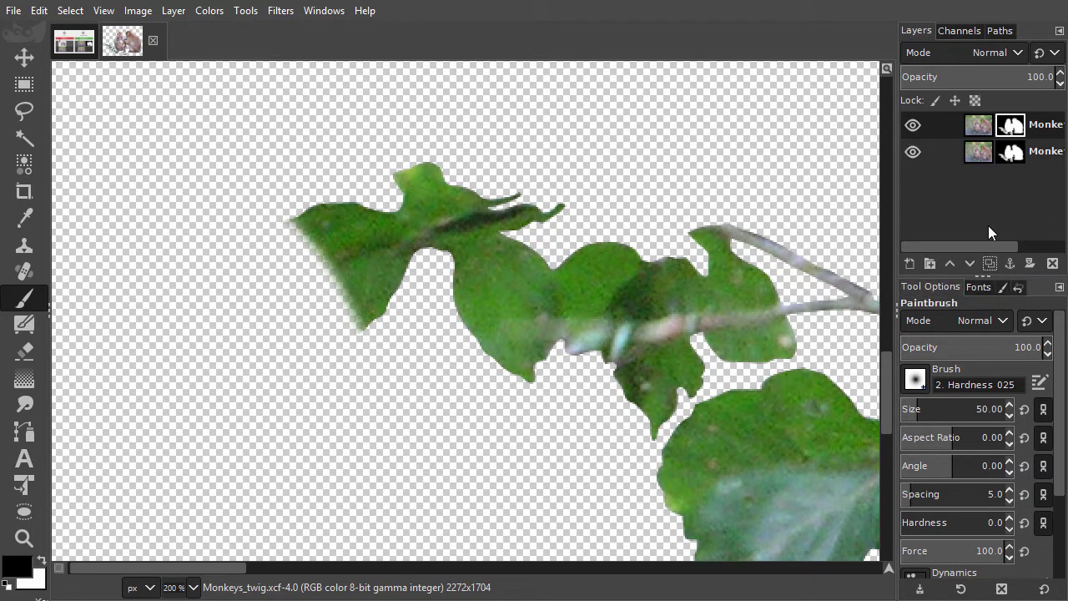
{"action": "right_click", "coordinate": [979, 152]}
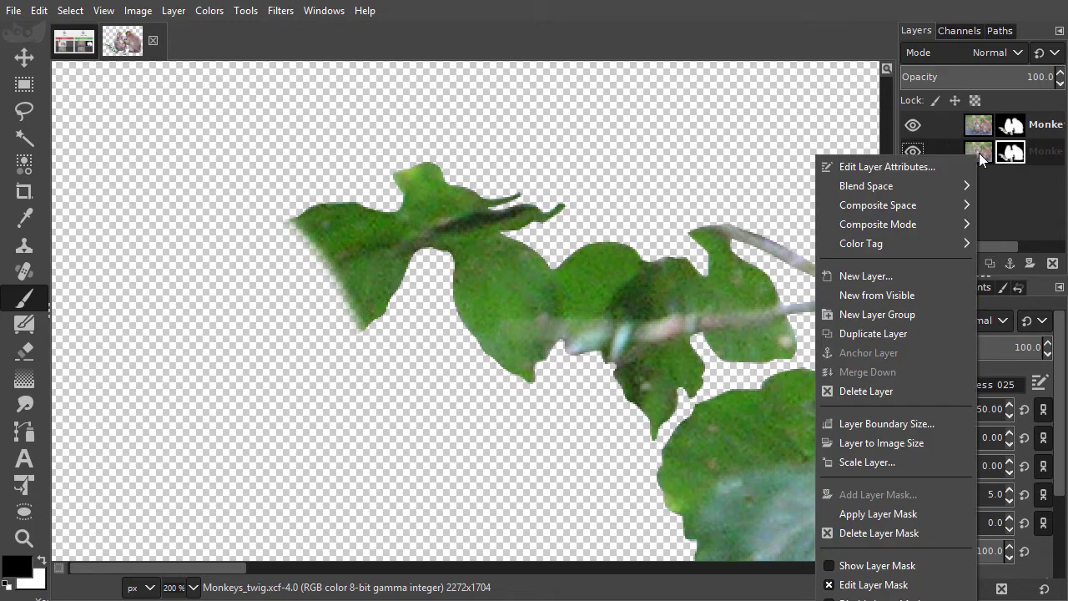
{"action": "left_click", "coordinate": [864, 534]}
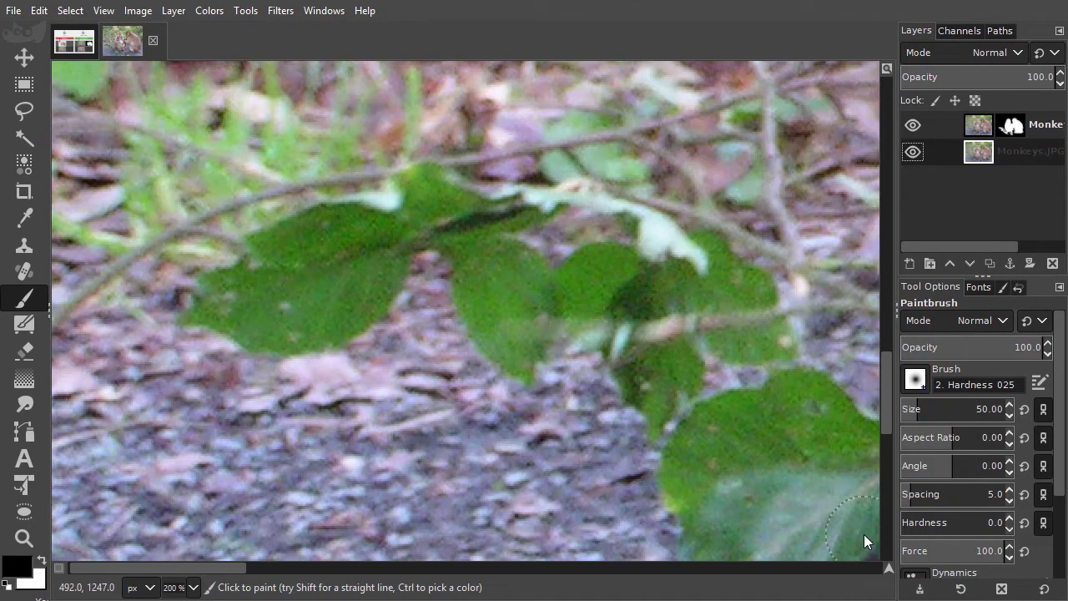
Step: Add a new empty transparent layer and pick red ff0000 as foreground colour
{"action": "left_click", "coordinate": [909, 264], "text": "shift"}
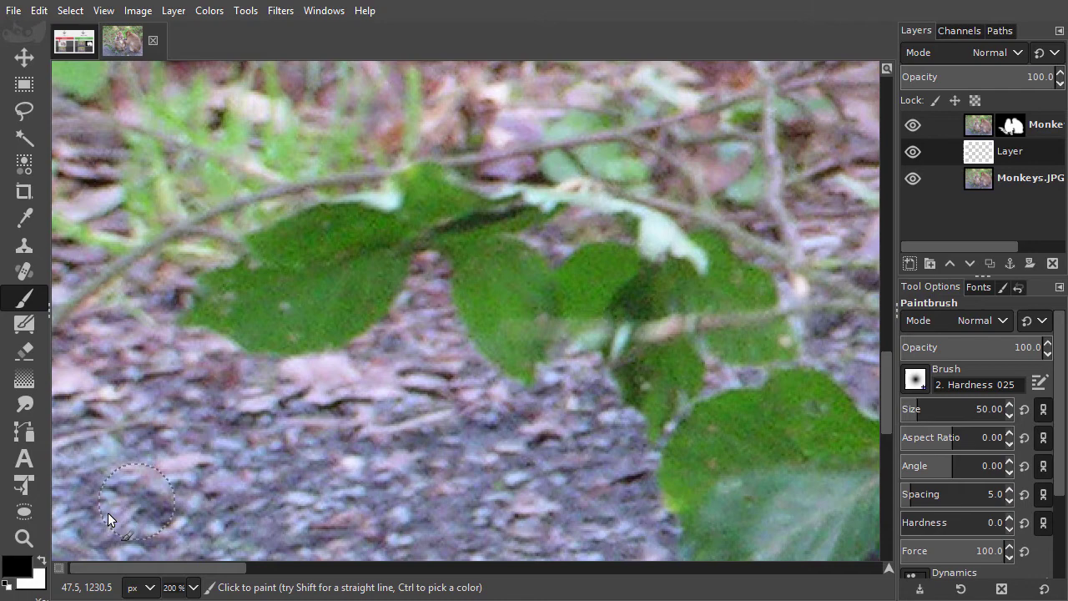
{"action": "left_click", "coordinate": [20, 566]}
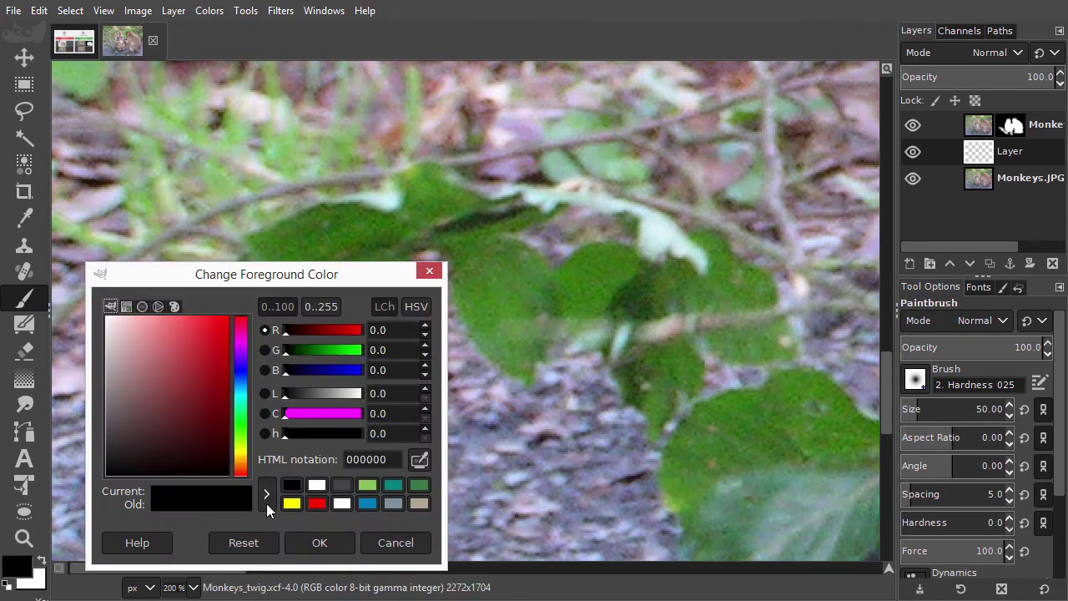
{"action": "left_click", "coordinate": [316, 504]}
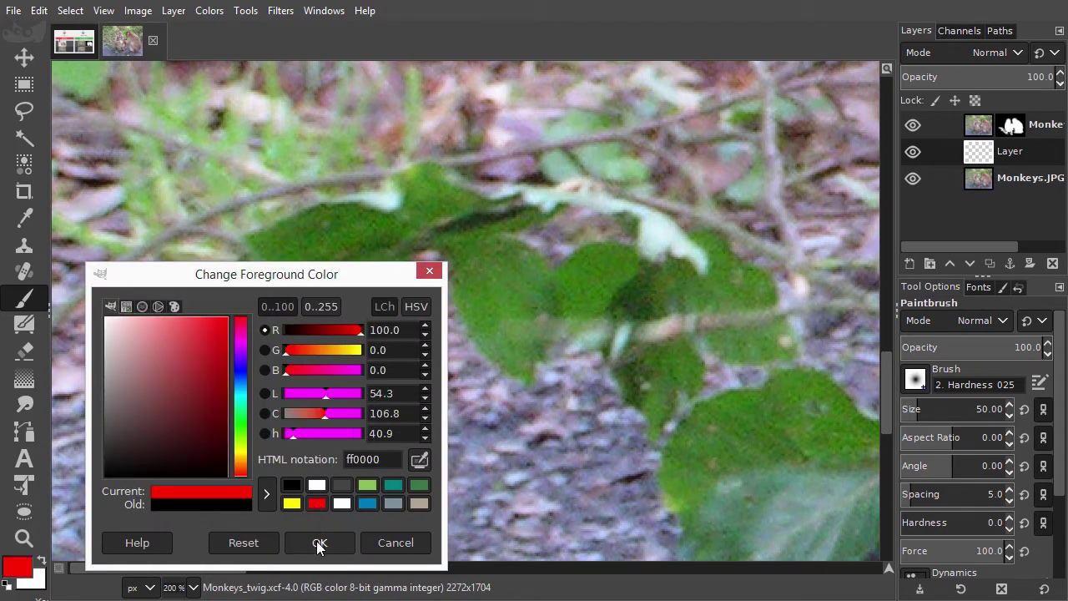
Step: Fill the new layer with red at 56.5 opacity, then target the Monkeys layer mask
{"action": "left_click", "coordinate": [316, 541]}
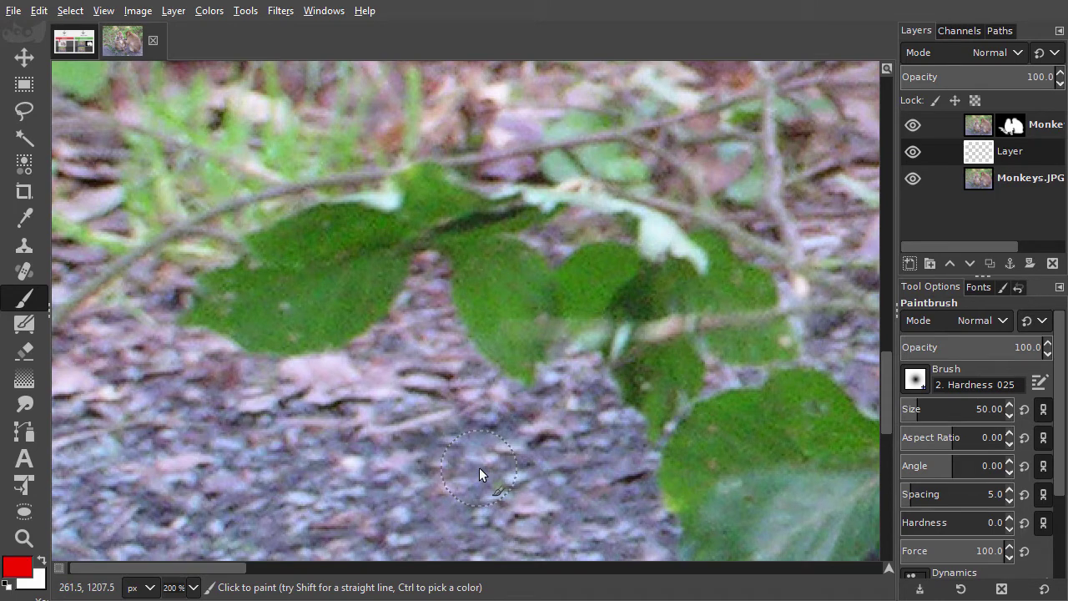
{"action": "key", "text": "ctrl+comma"}
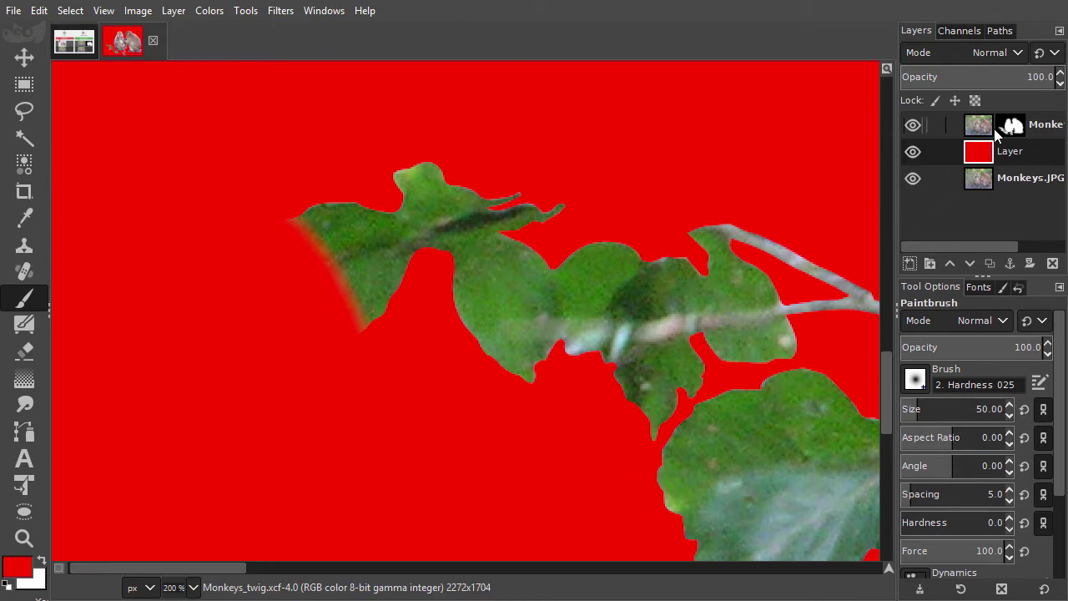
{"action": "left_click", "coordinate": [987, 76]}
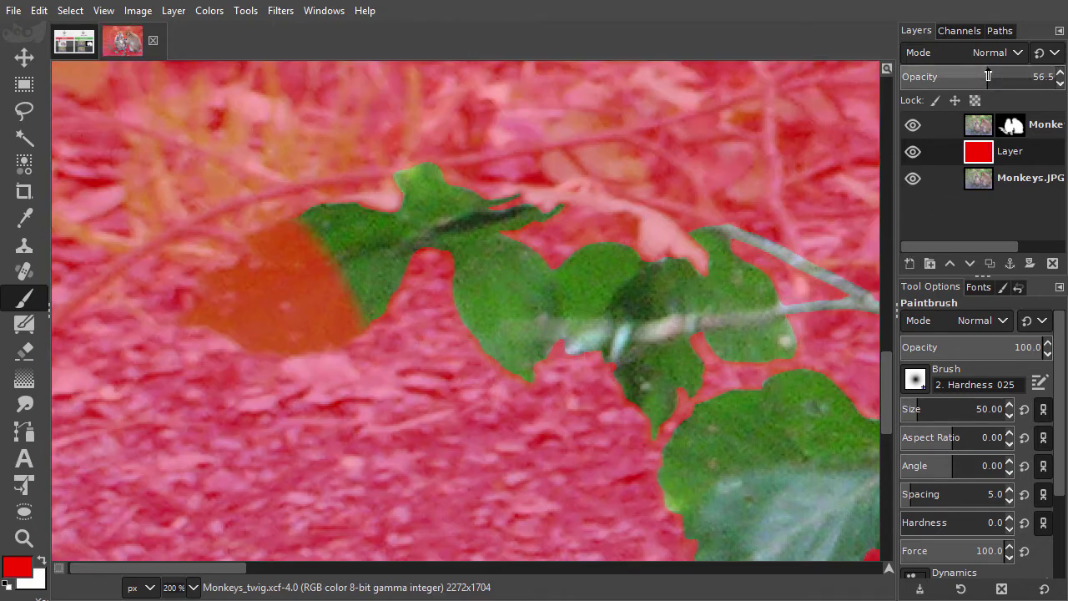
{"action": "left_click", "coordinate": [1010, 125]}
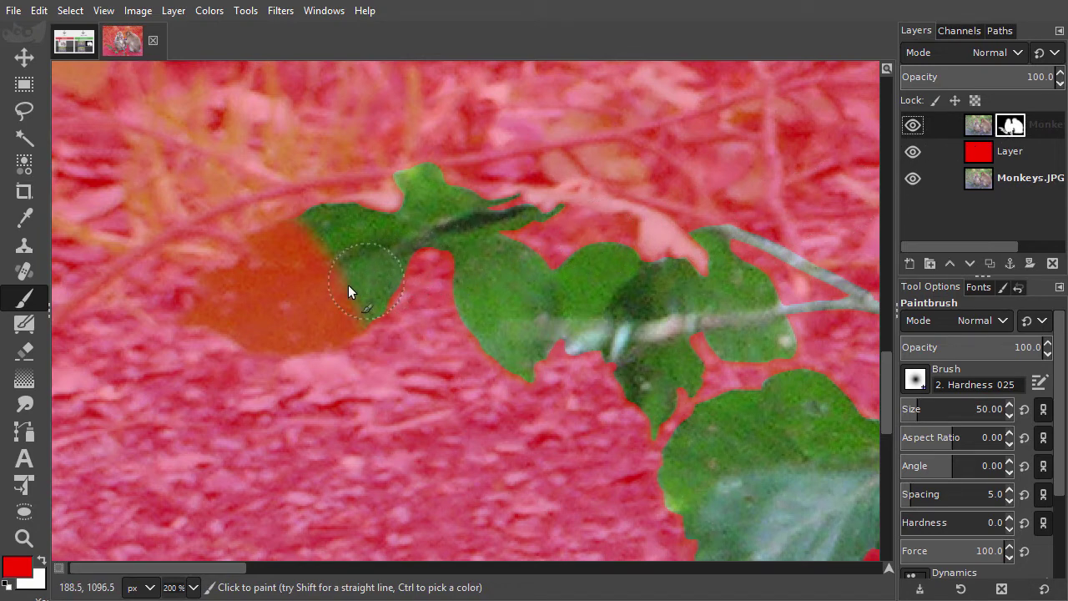
Step: Paint white on the Monkeys mask at 400% to restore the leaf's faded tip
{"action": "mouse_move", "coordinate": [348, 284]}
{"action": "left_mouse_down"}
{"action": "mouse_move", "coordinate": [201, 294]}
{"action": "mouse_move", "coordinate": [208, 264]}
{"action": "mouse_move", "coordinate": [292, 353]}
{"action": "mouse_move", "coordinate": [247, 242]}
{"action": "mouse_move", "coordinate": [290, 322]}
{"action": "mouse_move", "coordinate": [284, 241]}
{"action": "mouse_move", "coordinate": [319, 338]}
{"action": "left_mouse_up"}
{"action": "key", "text": "d"}
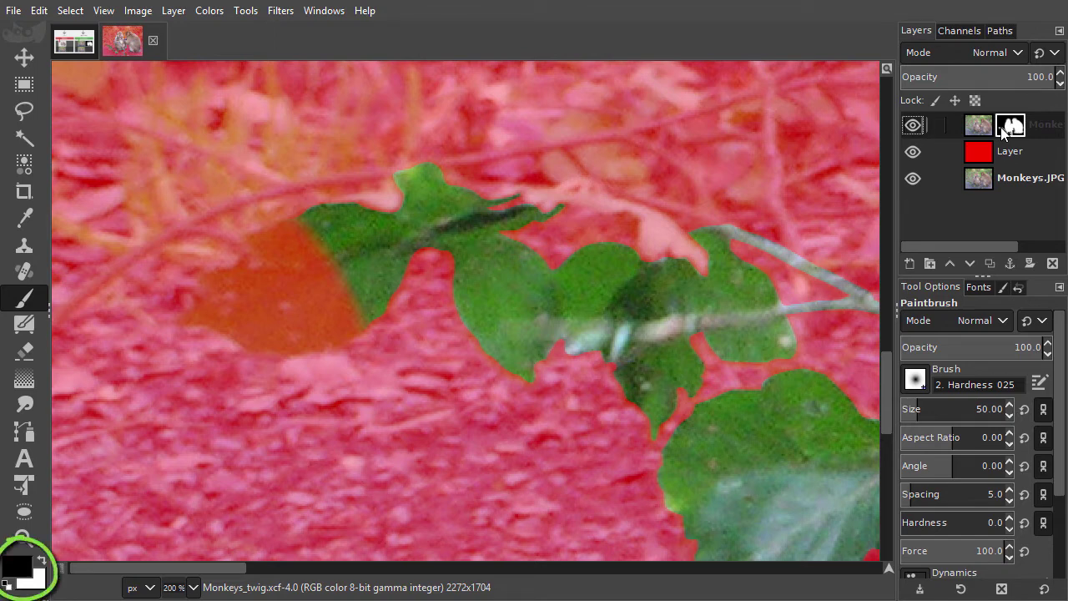
{"action": "key", "text": "x"}
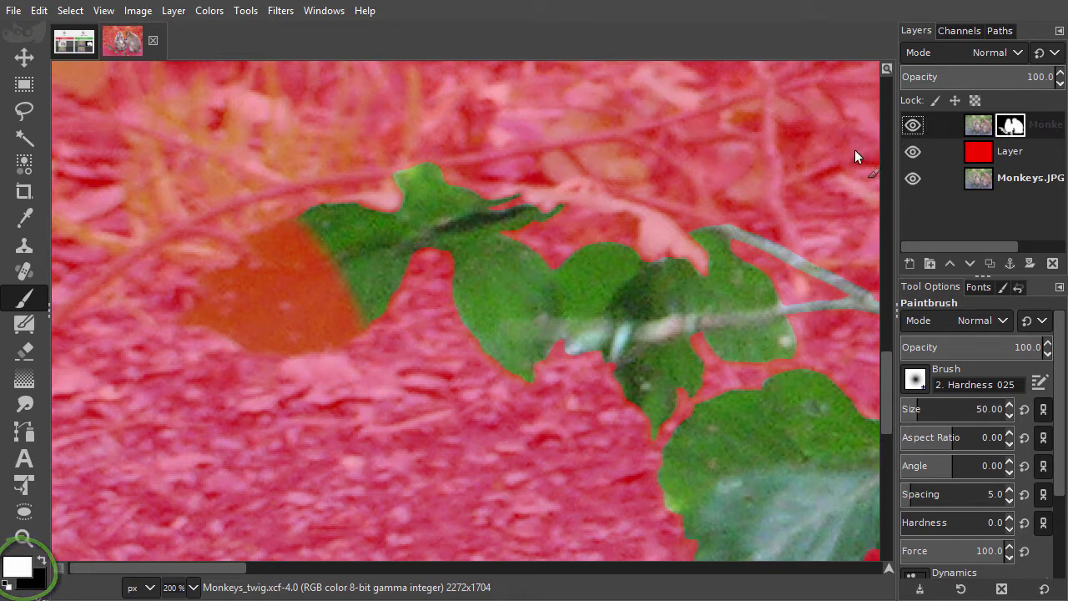
{"action": "scroll", "coordinate": [276, 274], "scroll_direction": "up", "scroll_amount": 2}
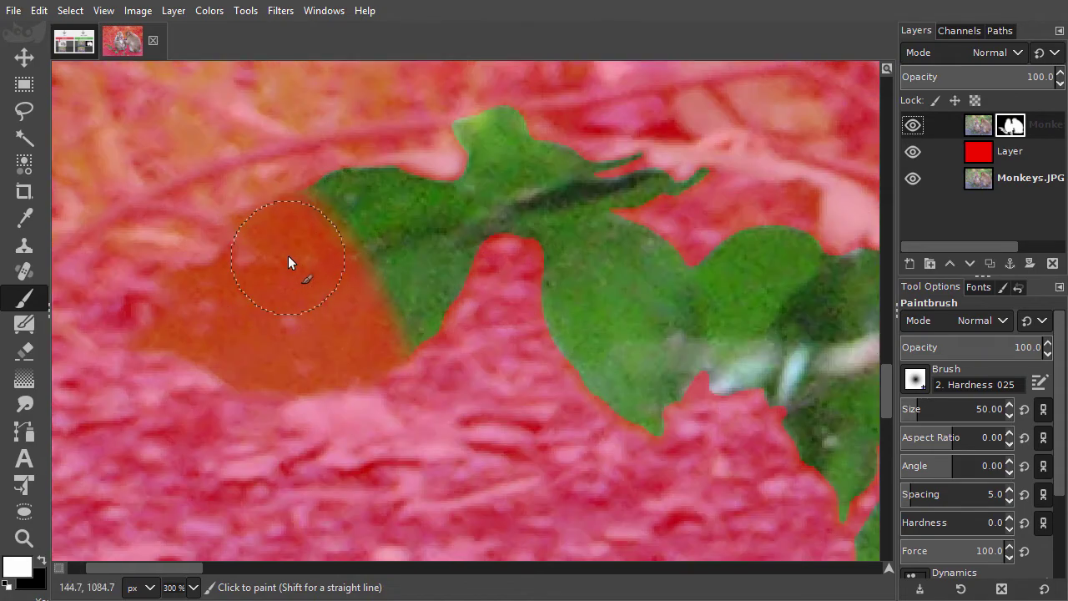
{"action": "key", "text": "space"}
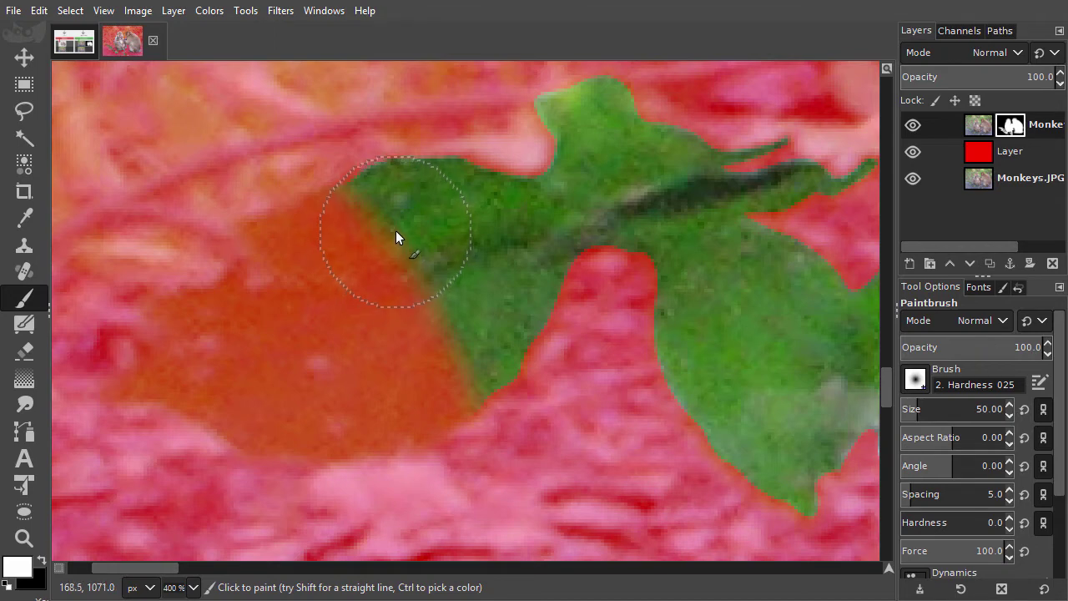
{"action": "mouse_move", "coordinate": [396, 226]}
{"action": "left_mouse_down"}
{"action": "mouse_move", "coordinate": [278, 241]}
{"action": "mouse_move", "coordinate": [335, 227]}
{"action": "mouse_move", "coordinate": [310, 229]}
{"action": "mouse_move", "coordinate": [247, 262]}
{"action": "mouse_move", "coordinate": [223, 295]}
{"action": "mouse_move", "coordinate": [191, 303]}
{"action": "mouse_move", "coordinate": [364, 294]}
{"action": "mouse_move", "coordinate": [426, 307]}
{"action": "mouse_move", "coordinate": [462, 384]}
{"action": "mouse_move", "coordinate": [336, 409]}
{"action": "mouse_move", "coordinate": [356, 358]}
{"action": "mouse_move", "coordinate": [347, 335]}
{"action": "mouse_move", "coordinate": [333, 407]}
{"action": "mouse_move", "coordinate": [431, 378]}
{"action": "left_mouse_up"}
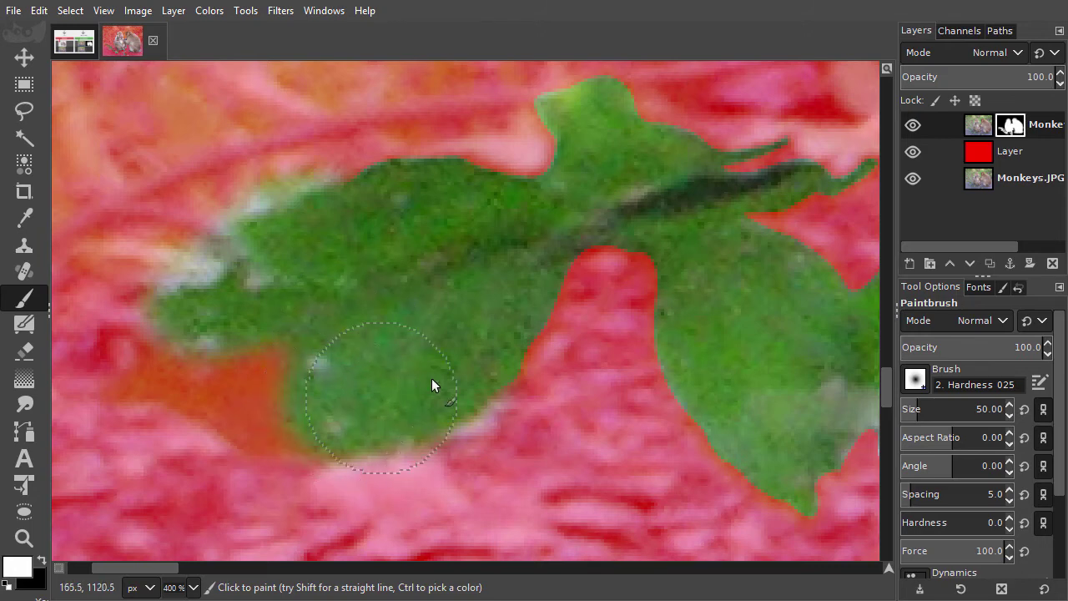
Step: Set the red layer's opacity to 65.1, then show the cutout layer alone
{"action": "left_click", "coordinate": [980, 157]}
{"action": "left_click_drag", "start_coordinate": [986, 76], "coordinate": [1020, 76]}
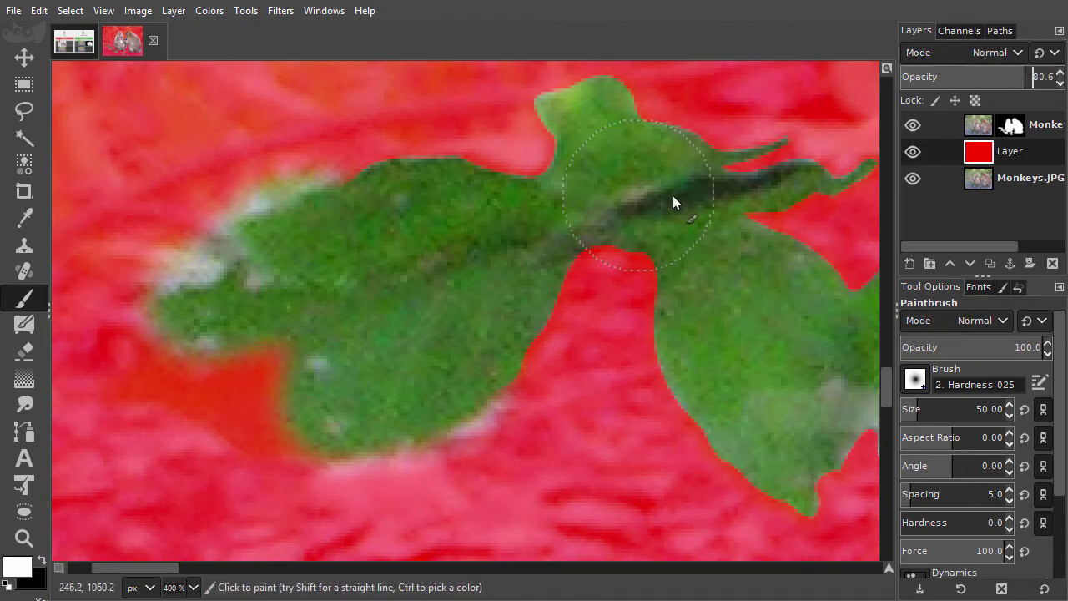
{"action": "left_click", "coordinate": [914, 125], "text": "shift"}
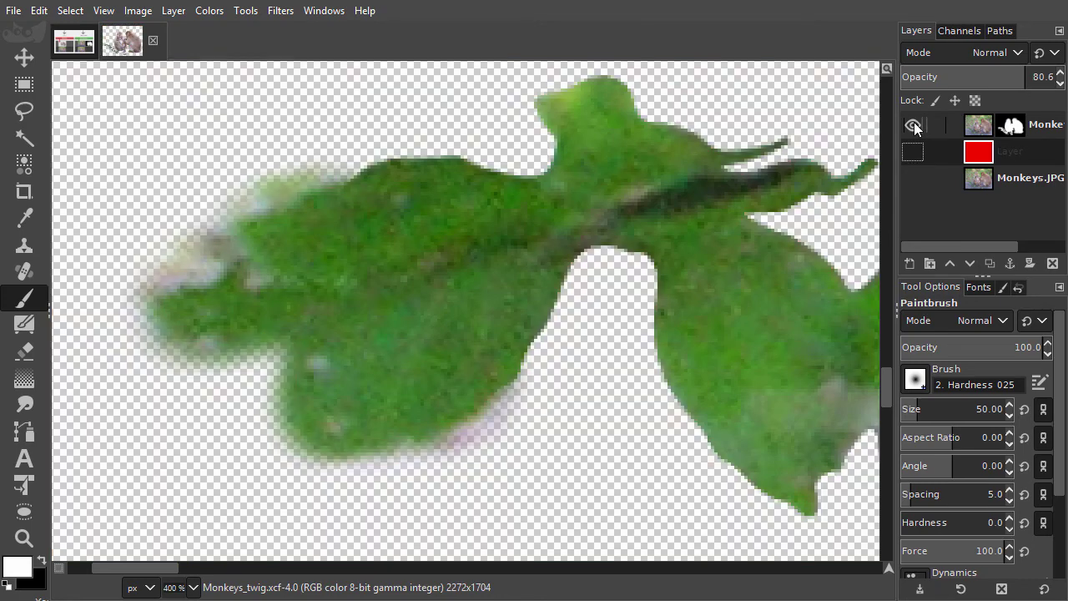
Step: Compare the leaf over the red backdrop, hide the lower layers, and target the layer mask
{"action": "left_click", "coordinate": [914, 125], "text": "shift"}
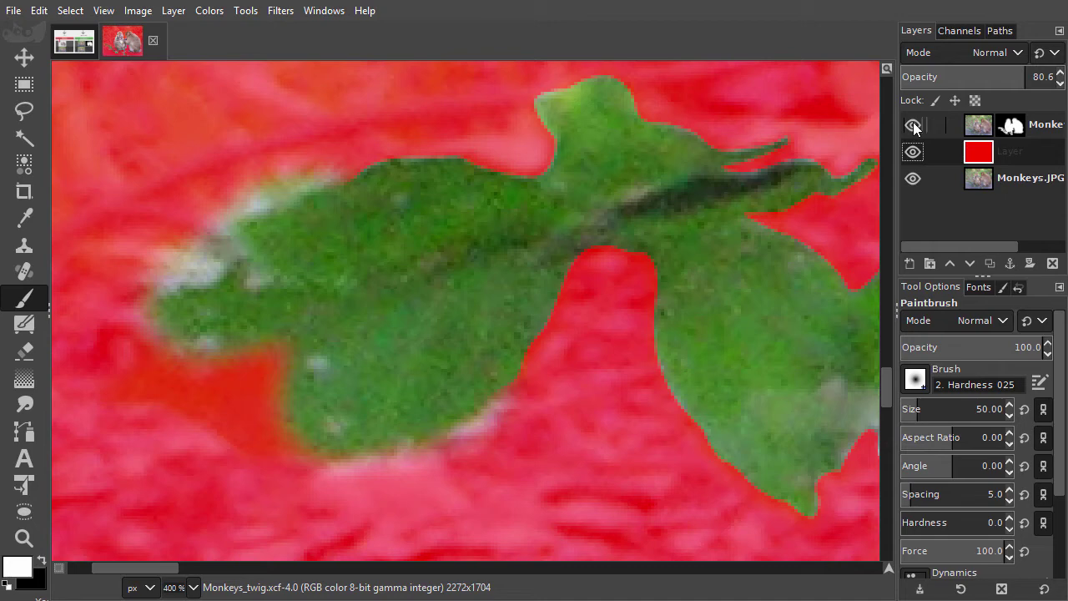
{"action": "left_click", "coordinate": [912, 128], "text": "shift"}
{"action": "left_click", "coordinate": [1011, 127]}
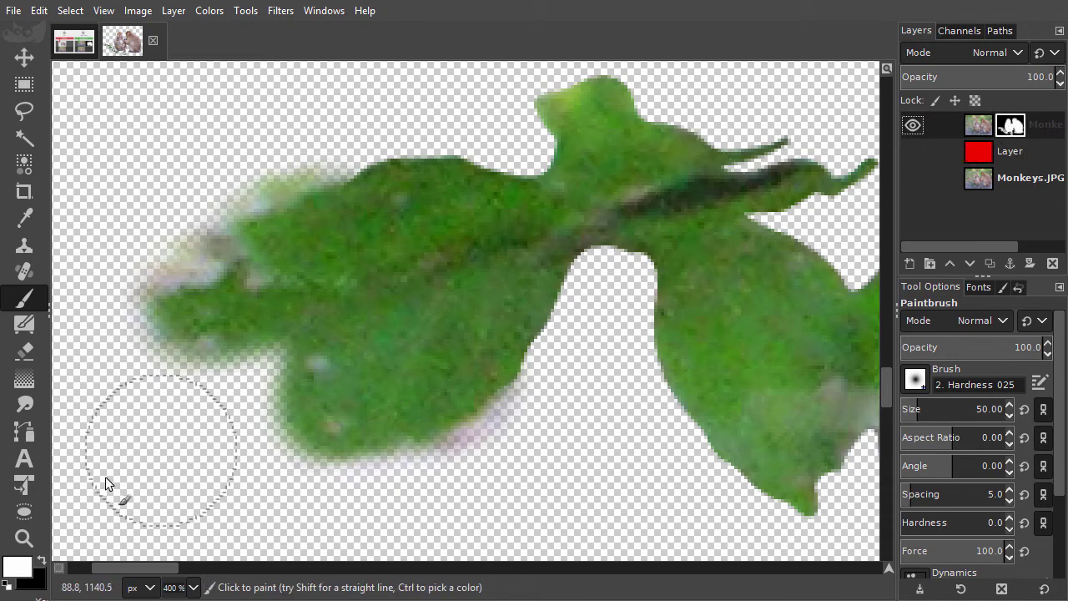
Step: Paint black on the mask with a size-10 brush over the purple fringe along the leaf's lower edge
{"action": "left_click", "coordinate": [40, 559]}
{"action": "scroll", "coordinate": [474, 417], "scroll_direction": "up", "scroll_amount": 3, "text": "ctrl"}
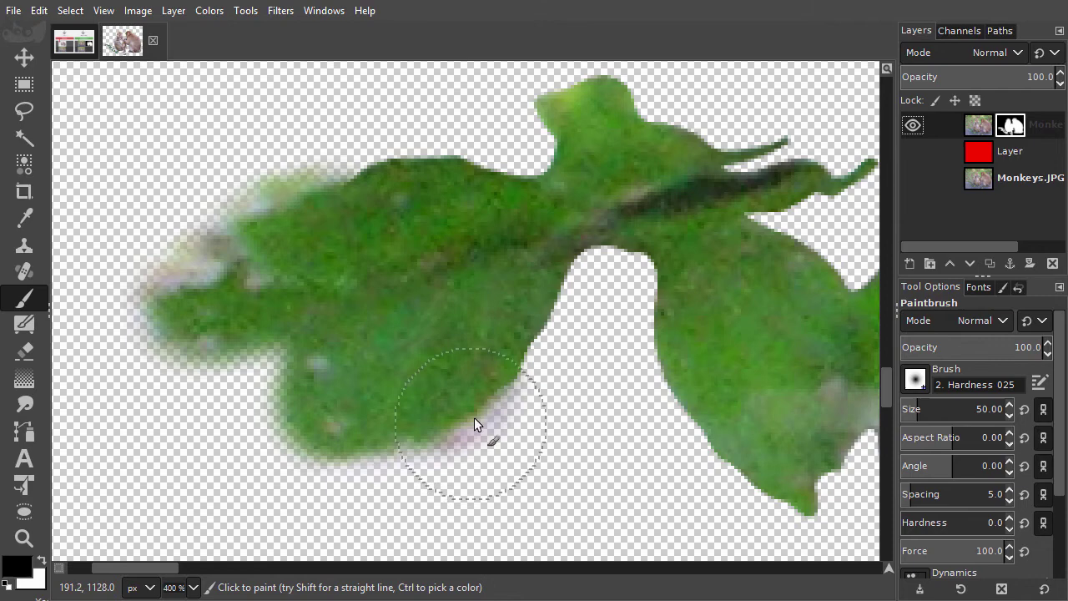
{"action": "scroll", "coordinate": [519, 409], "scroll_direction": "down", "scroll_amount": 2}
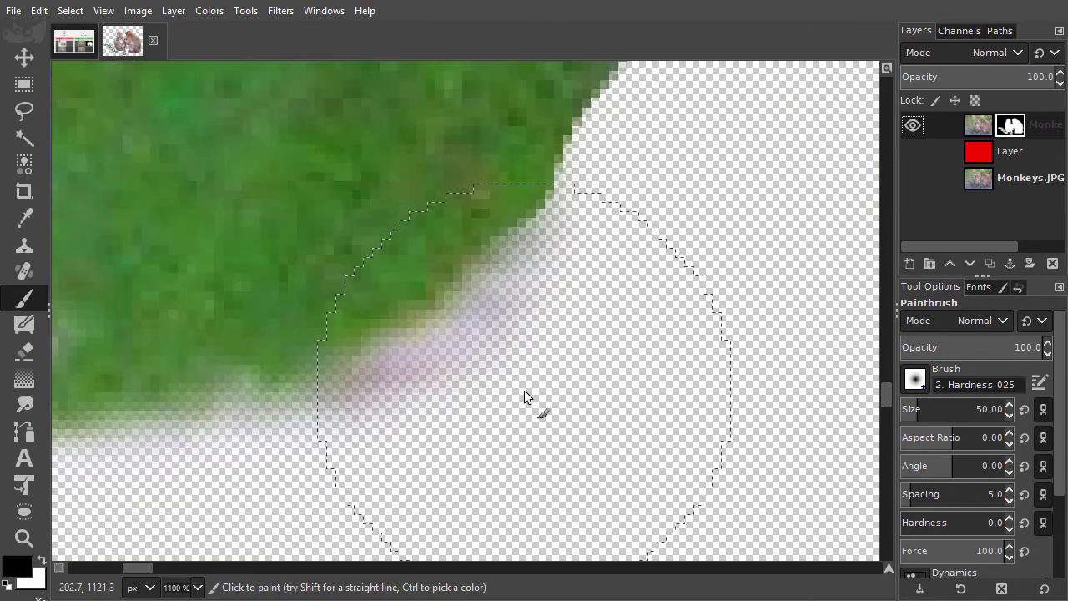
{"action": "key", "text": "bracketleft"}
{"action": "key", "text": "bracketleft"}
{"action": "key", "text": "bracketleft"}
{"action": "key", "text": "bracketleft"}
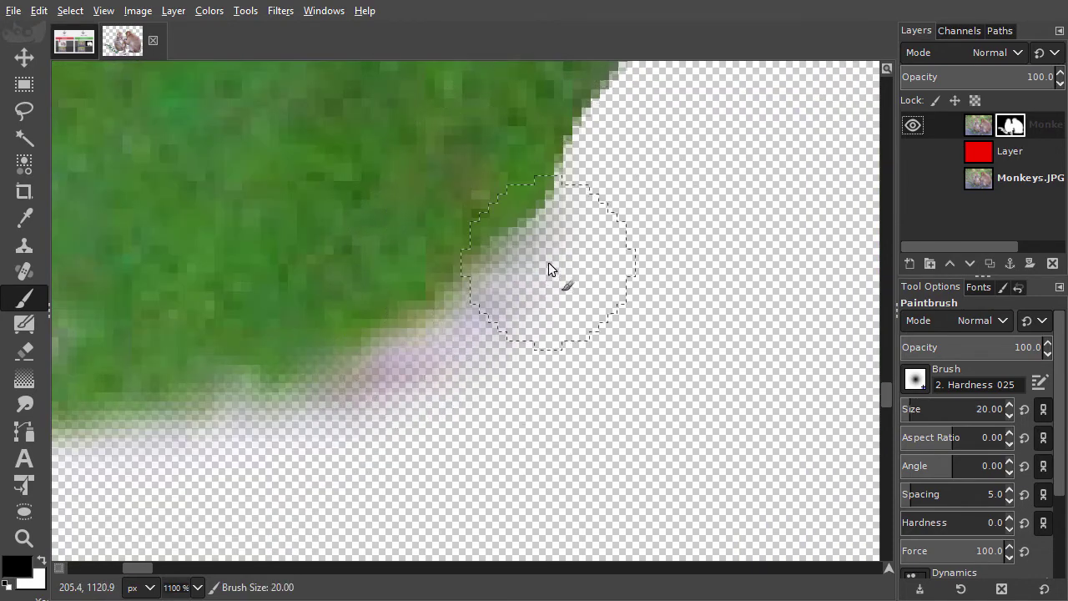
{"action": "mouse_move", "coordinate": [523, 295]}
{"action": "left_mouse_down"}
{"action": "mouse_move", "coordinate": [426, 365]}
{"action": "mouse_move", "coordinate": [367, 389]}
{"action": "mouse_move", "coordinate": [372, 397]}
{"action": "mouse_move", "coordinate": [551, 337]}
{"action": "mouse_move", "coordinate": [571, 247]}
{"action": "mouse_move", "coordinate": [442, 423]}
{"action": "mouse_move", "coordinate": [325, 456]}
{"action": "mouse_move", "coordinate": [363, 416]}
{"action": "mouse_move", "coordinate": [319, 438]}
{"action": "mouse_move", "coordinate": [198, 462]}
{"action": "left_mouse_up"}
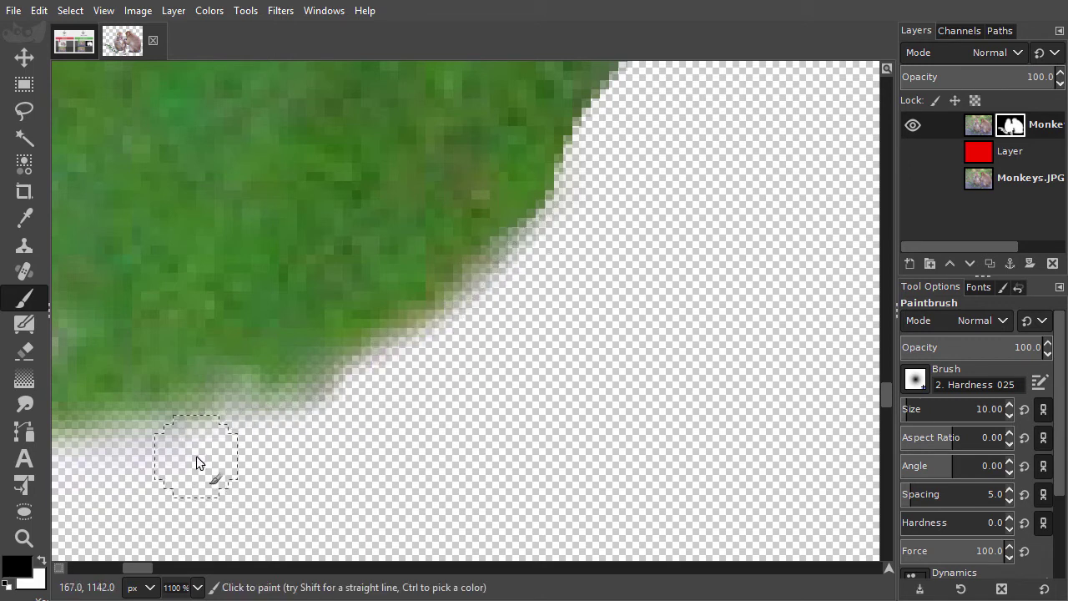
{"action": "left_click", "coordinate": [1011, 125]}
Step: Load the Monkeys mask as a selection, fit the whole image in the window, then select none
{"action": "right_click", "coordinate": [1010, 126]}
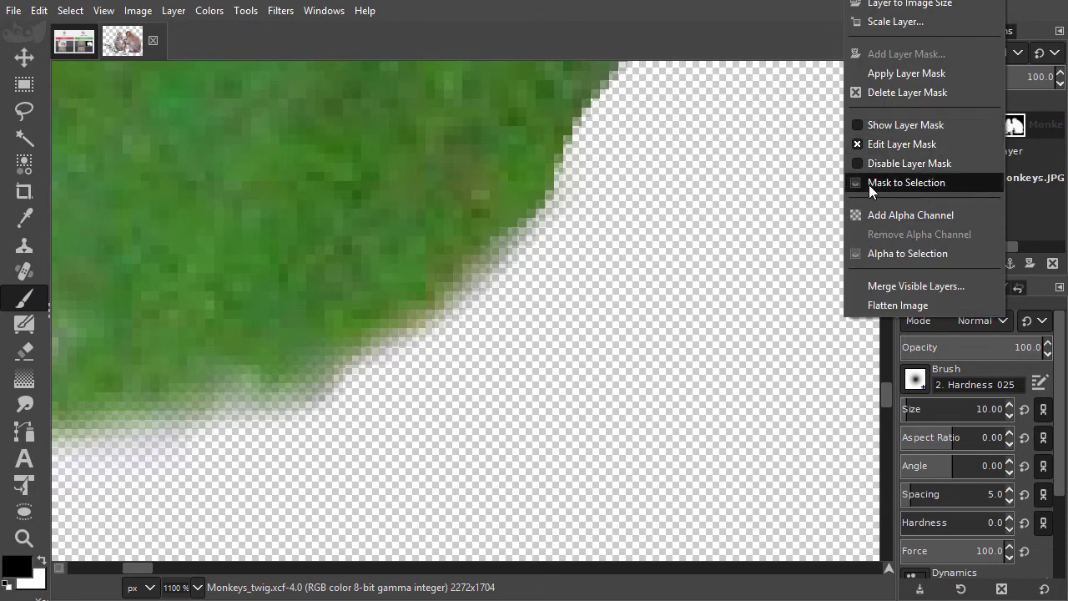
{"action": "left_click", "coordinate": [942, 182]}
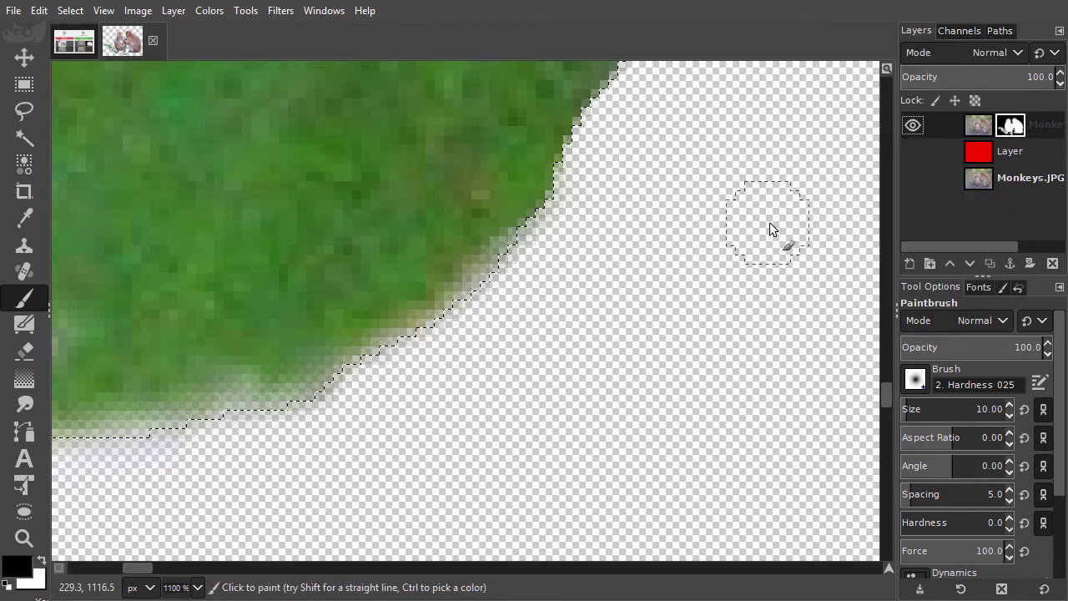
{"action": "key", "text": "shift+ctrl+j"}
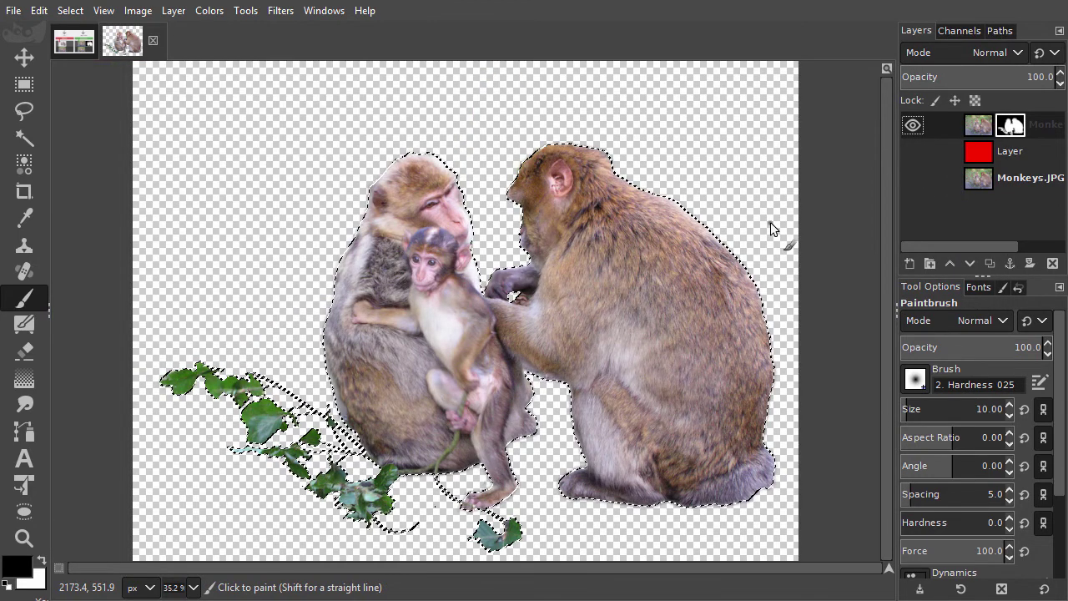
{"action": "key", "text": "shift+ctrl+a"}
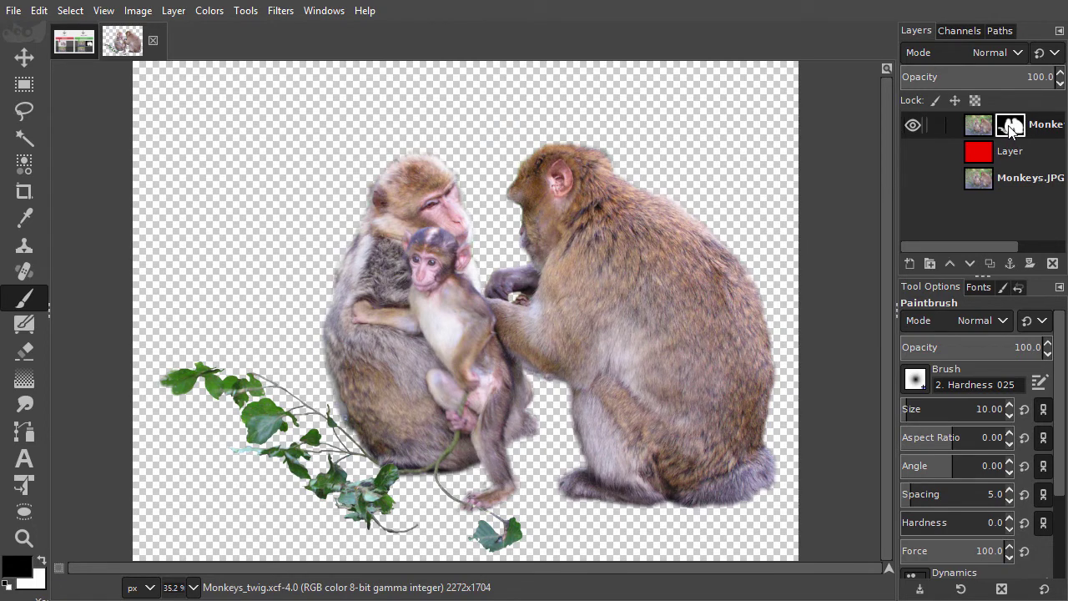
{"action": "key", "text": "ctrl"}
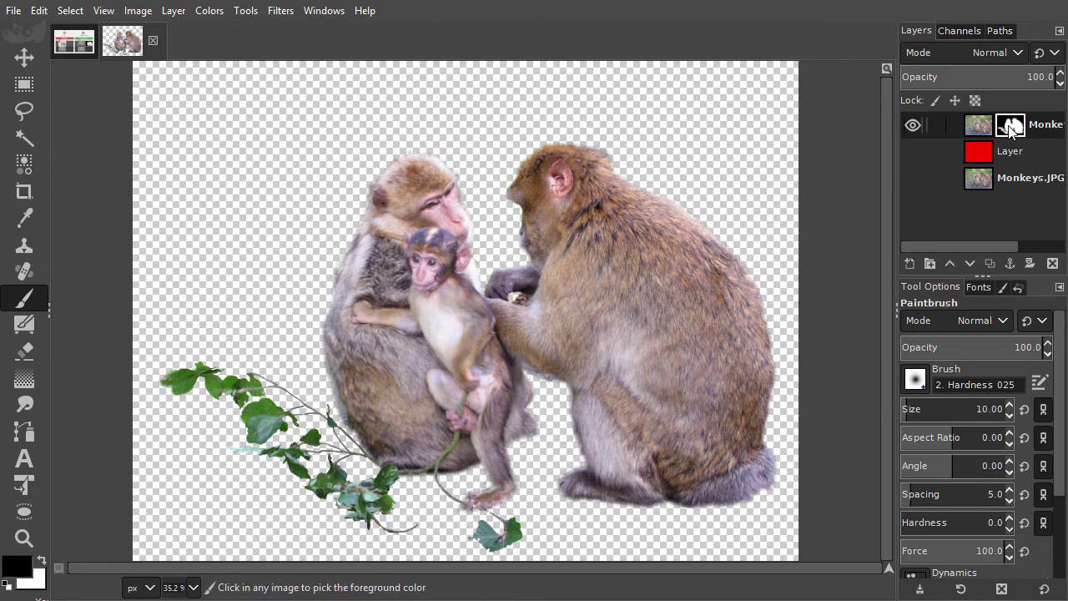
{"action": "left_click", "coordinate": [1010, 125], "text": "ctrl"}
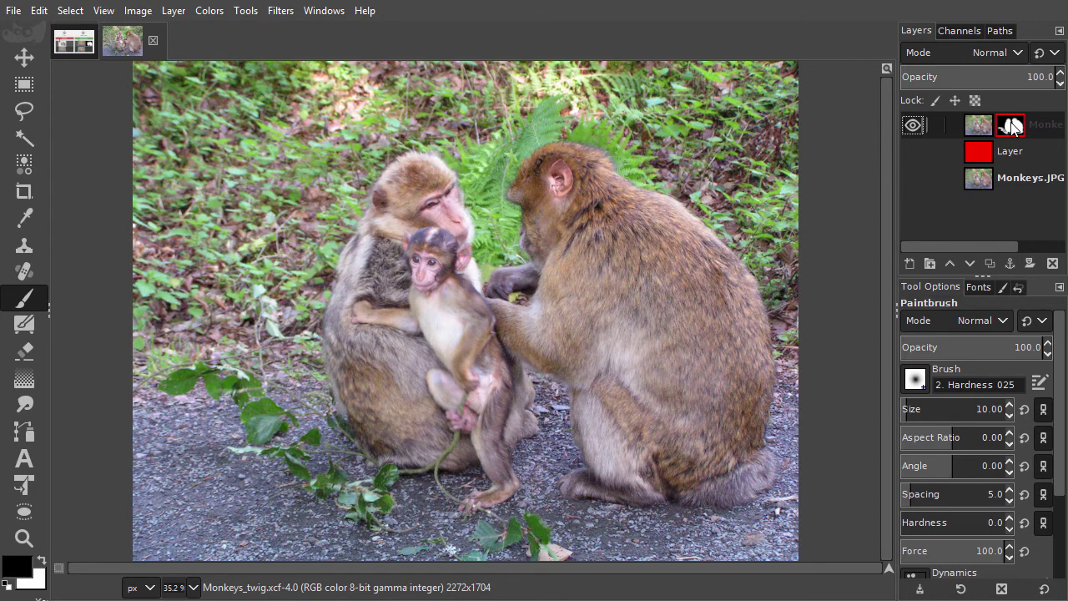
{"action": "left_click", "coordinate": [1012, 125], "text": "shift"}
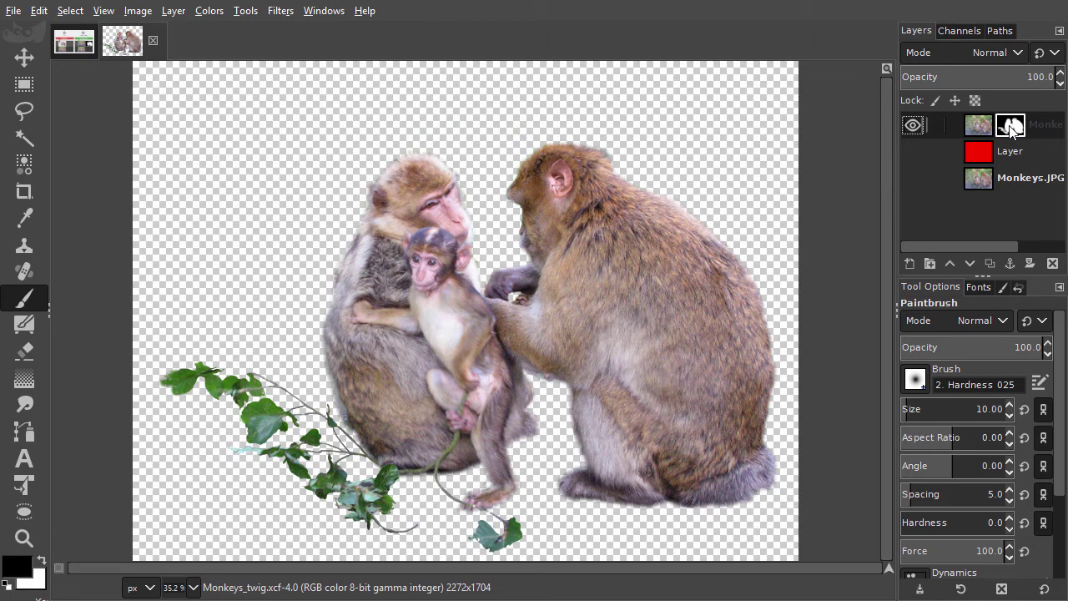
Step: Show the mask itself and paint black with a size-40 brush over the halo around the monkey's head
{"action": "left_click", "coordinate": [1010, 126], "text": "alt"}
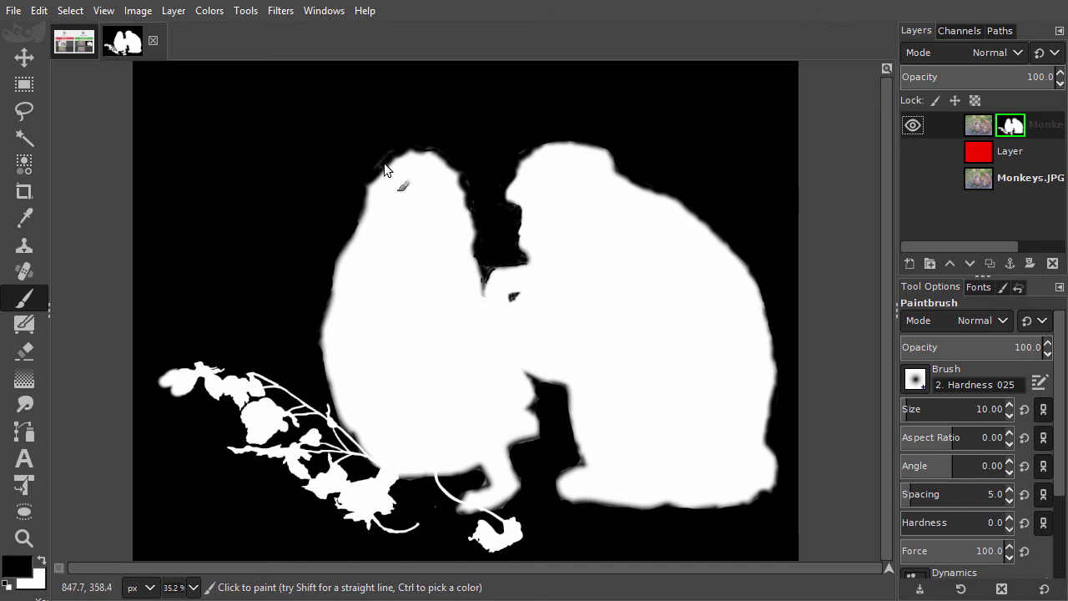
{"action": "scroll", "coordinate": [392, 159], "scroll_direction": "up", "scroll_amount": 3}
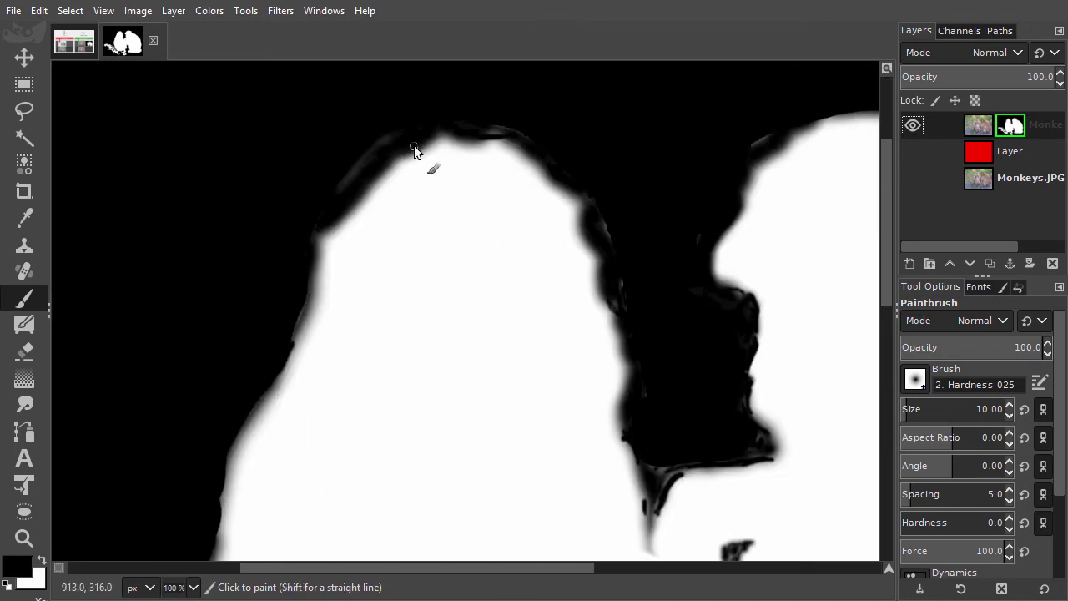
{"action": "scroll", "coordinate": [414, 146], "scroll_direction": "up", "scroll_amount": 2}
{"action": "left_click_drag", "start_coordinate": [439, 158], "coordinate": [407, 229]}
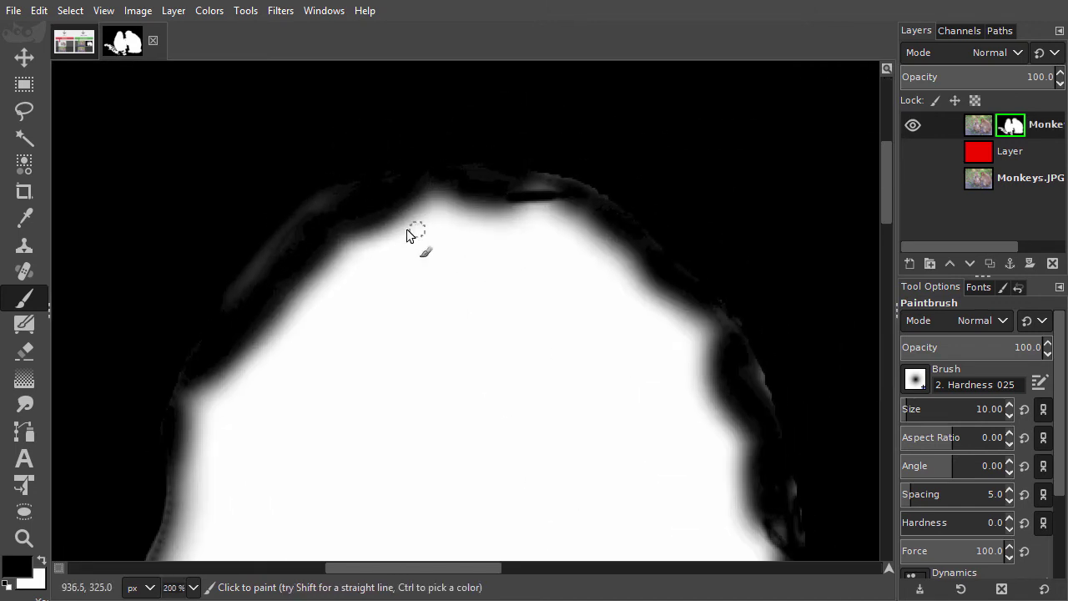
{"action": "key", "text": "bracketright"}
{"action": "key", "text": "bracketright"}
{"action": "key", "text": "bracketright"}
{"action": "mouse_move", "coordinate": [518, 169]}
{"action": "left_mouse_down"}
{"action": "mouse_move", "coordinate": [771, 375]}
{"action": "mouse_move", "coordinate": [732, 284]}
{"action": "left_mouse_up"}
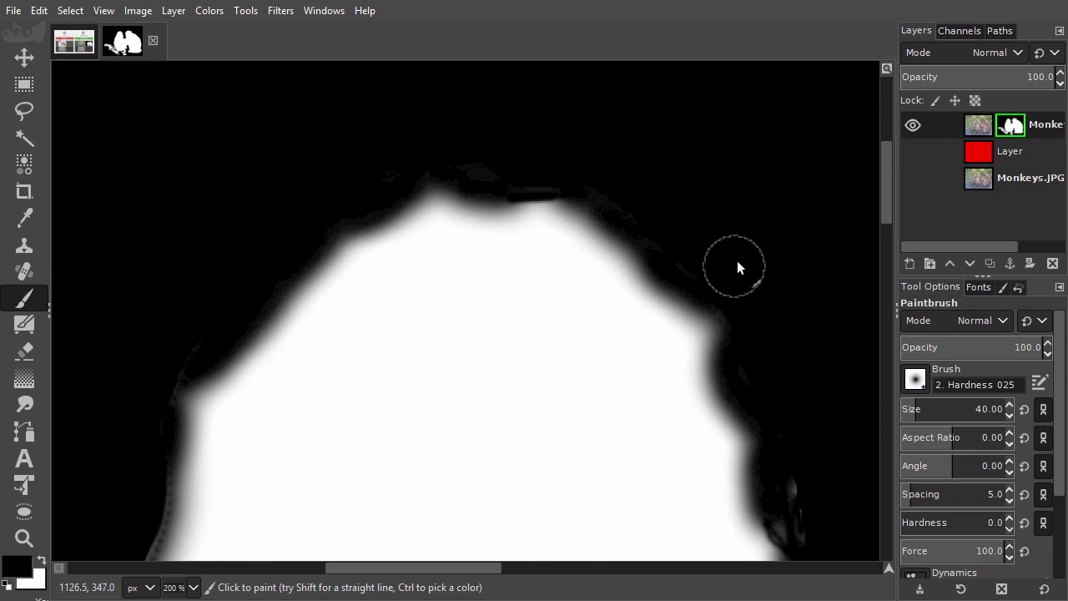
Step: Switch from the mask view back to the cutout and zoom out to show the whole image
{"action": "left_click", "coordinate": [1012, 126], "text": "alt"}
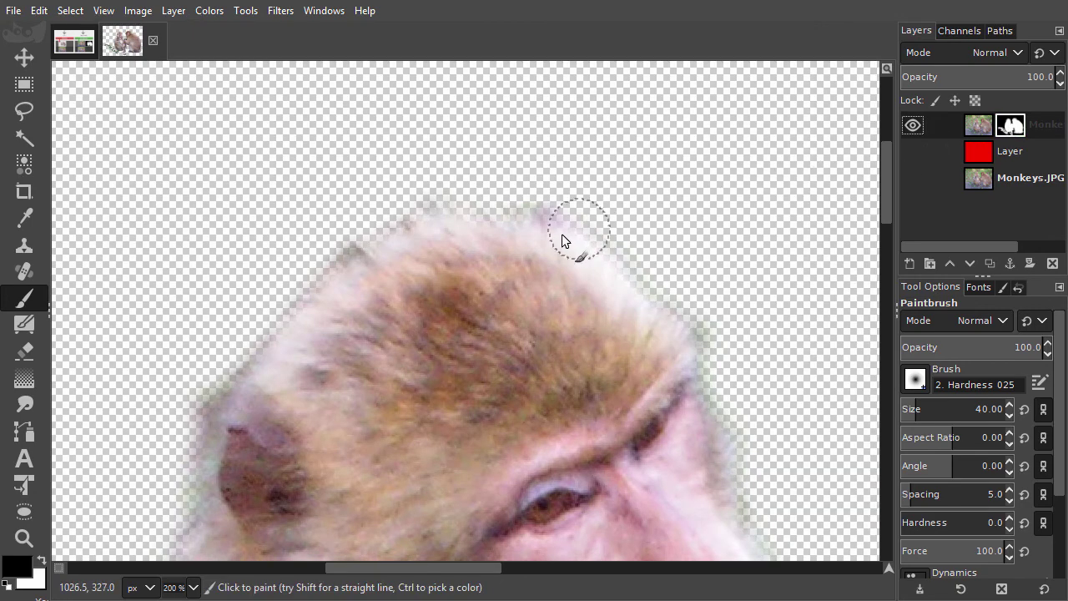
{"action": "scroll", "coordinate": [559, 233], "scroll_direction": "down", "scroll_amount": 4}
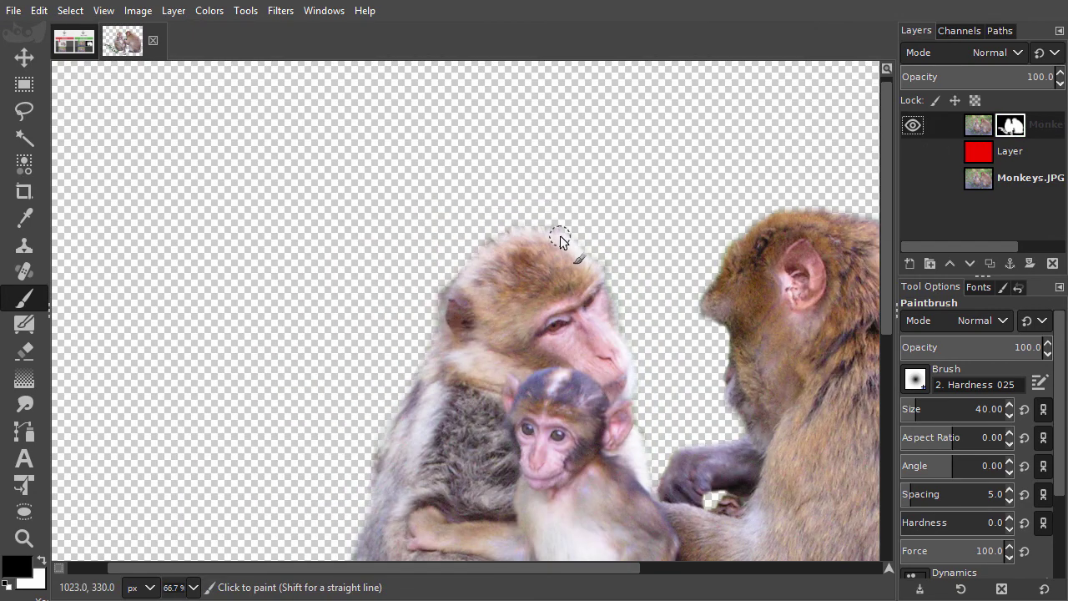
{"action": "scroll", "coordinate": [560, 235], "scroll_direction": "down", "scroll_amount": 1}
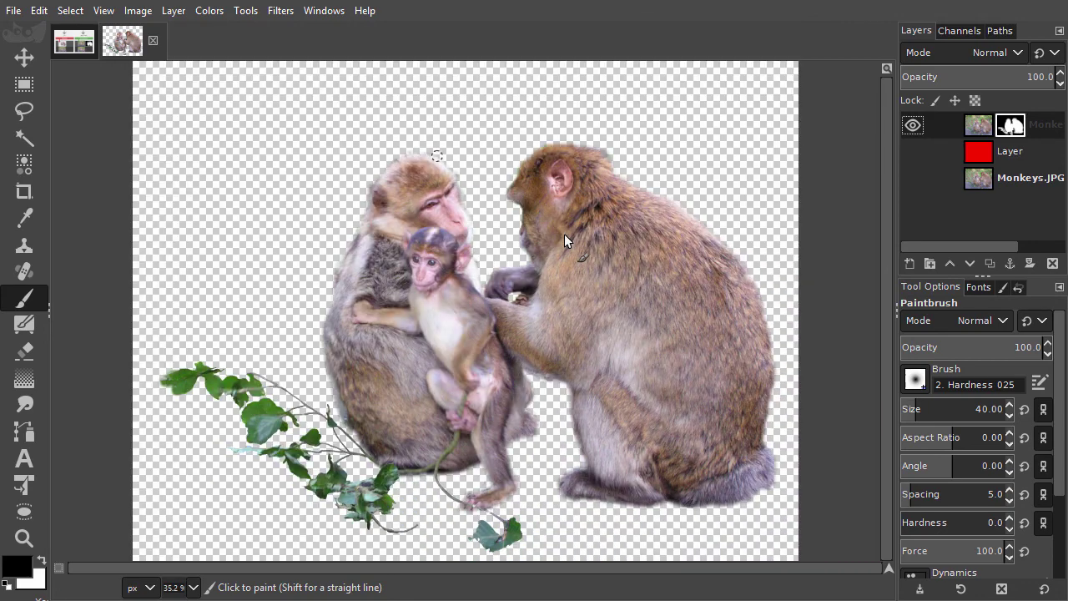